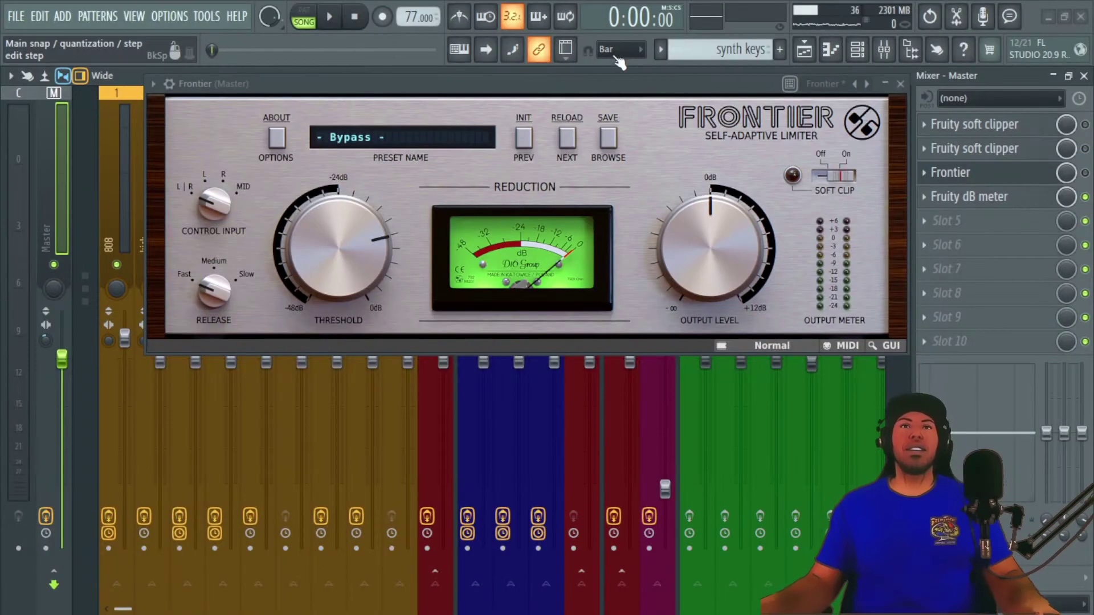
Position the Frontier window over the Mixer, then close the Mixer to reveal the Playlist
left_click_drag(597, 82, 585, 171)
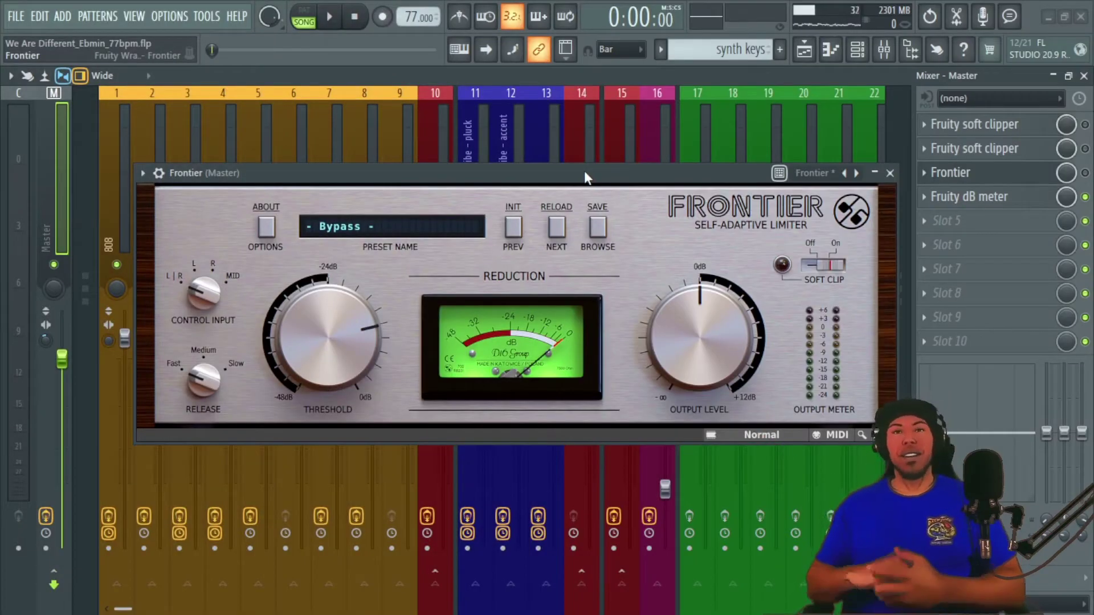
left_click_drag(585, 178, 568, 182)
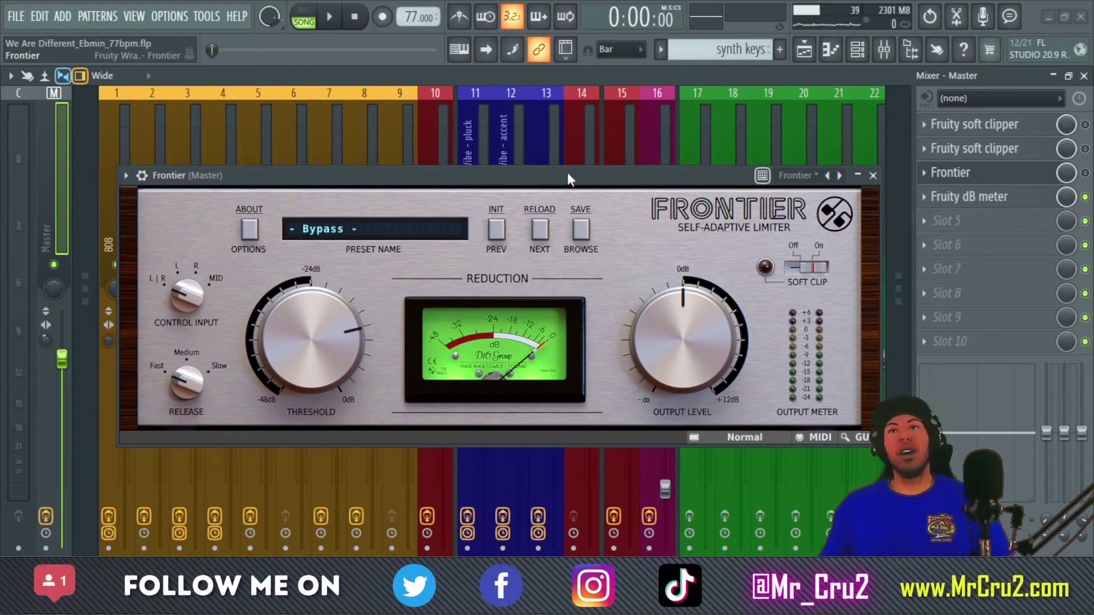
left_click_drag(568, 181, 559, 178)
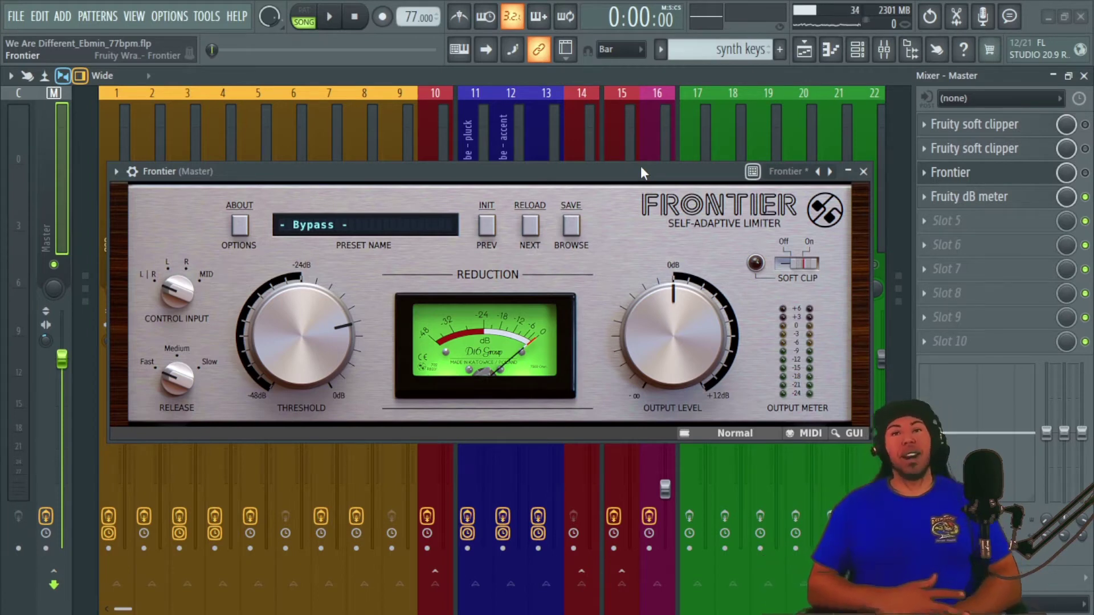
left_click_drag(664, 164, 664, 156)
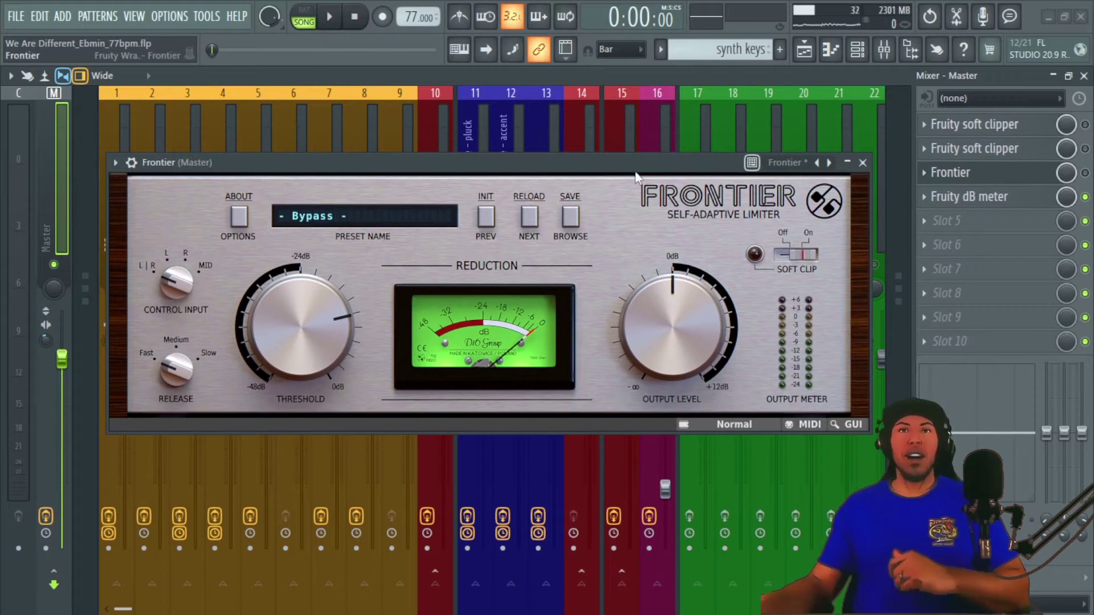
left_click_drag(637, 164, 647, 150)
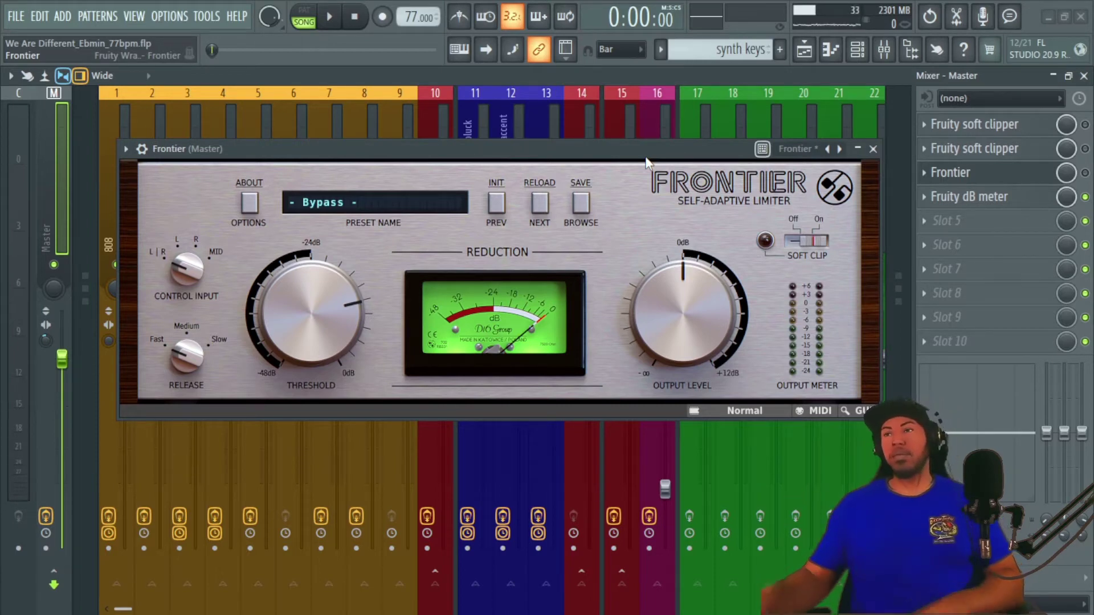
left_click(1084, 76)
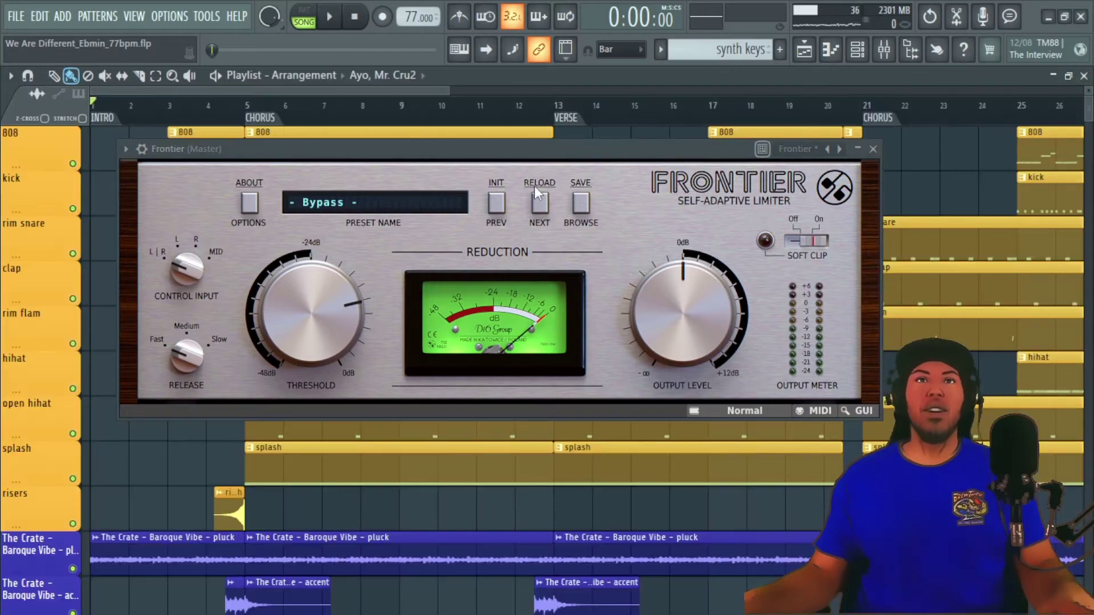
Close Frontier, zoom out the Playlist and select bars 25 to 31
key("Escape")
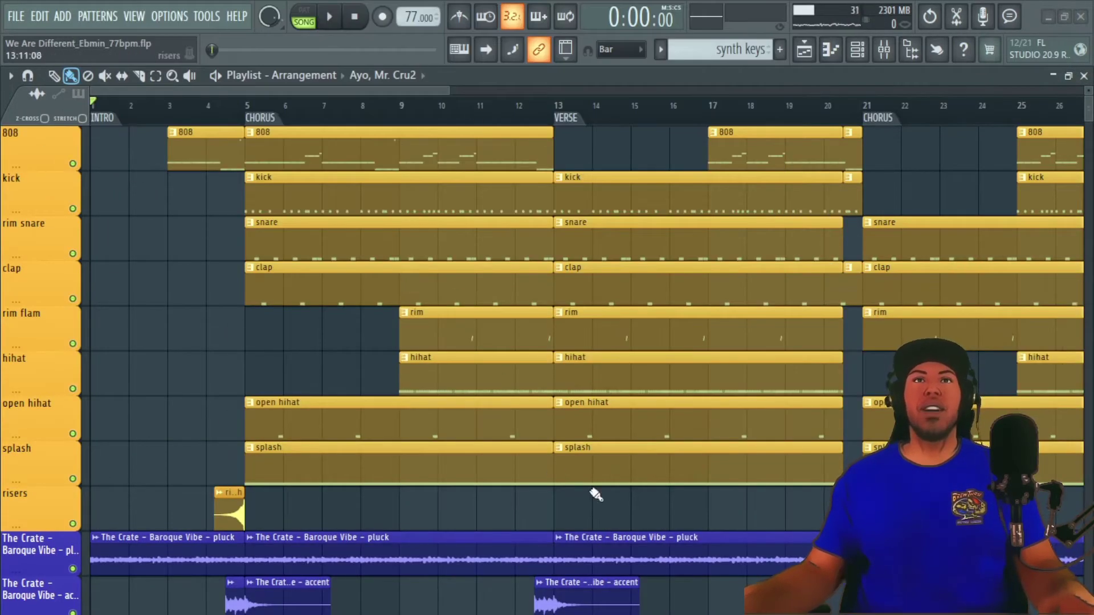
scroll(593, 489, "down", 3)
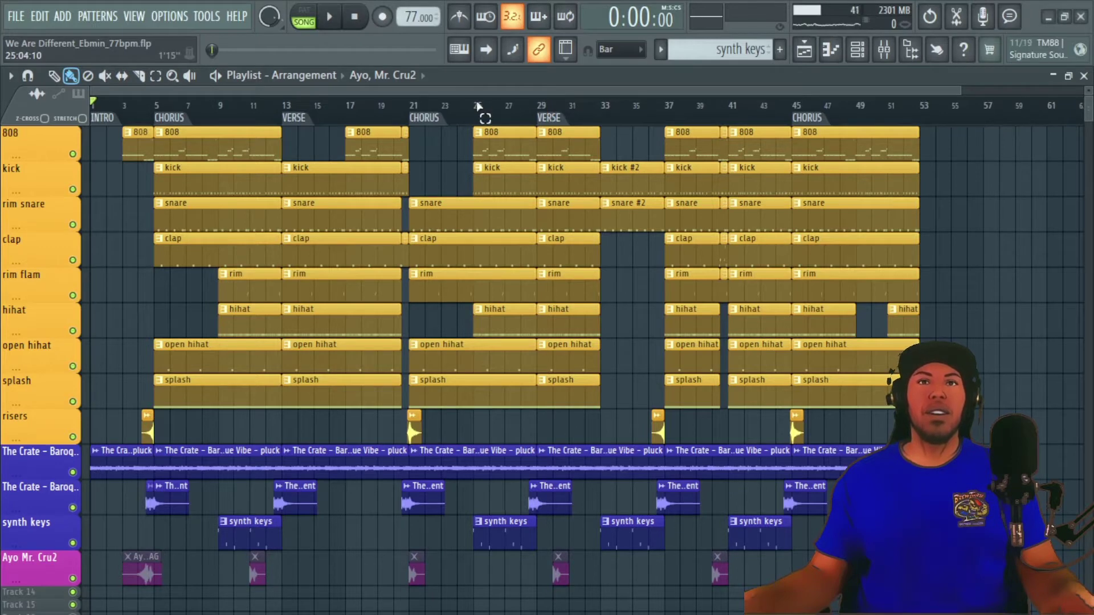
left_click_drag(477, 108, 600, 137)
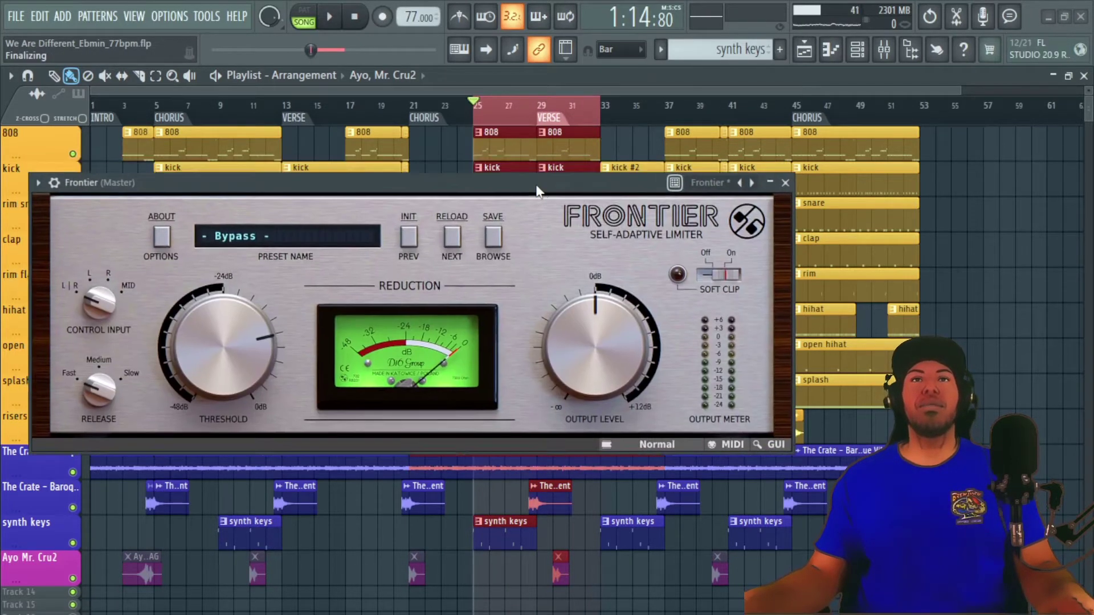
Reopen the Mixer and bring up the master's Frontier limiter over it
left_click_drag(540, 187, 657, 202)
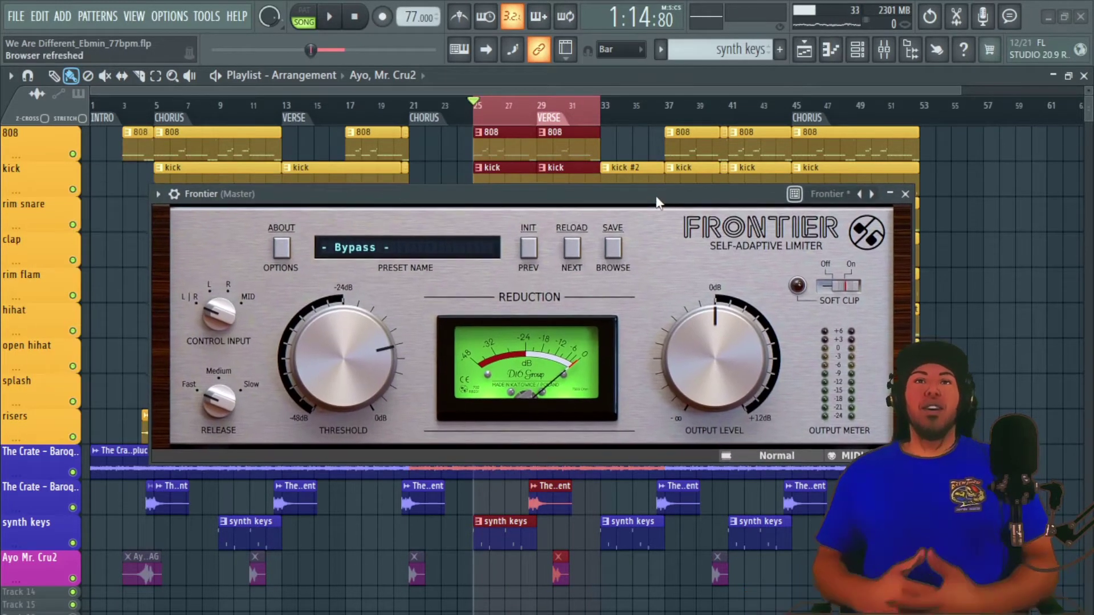
left_click(905, 193)
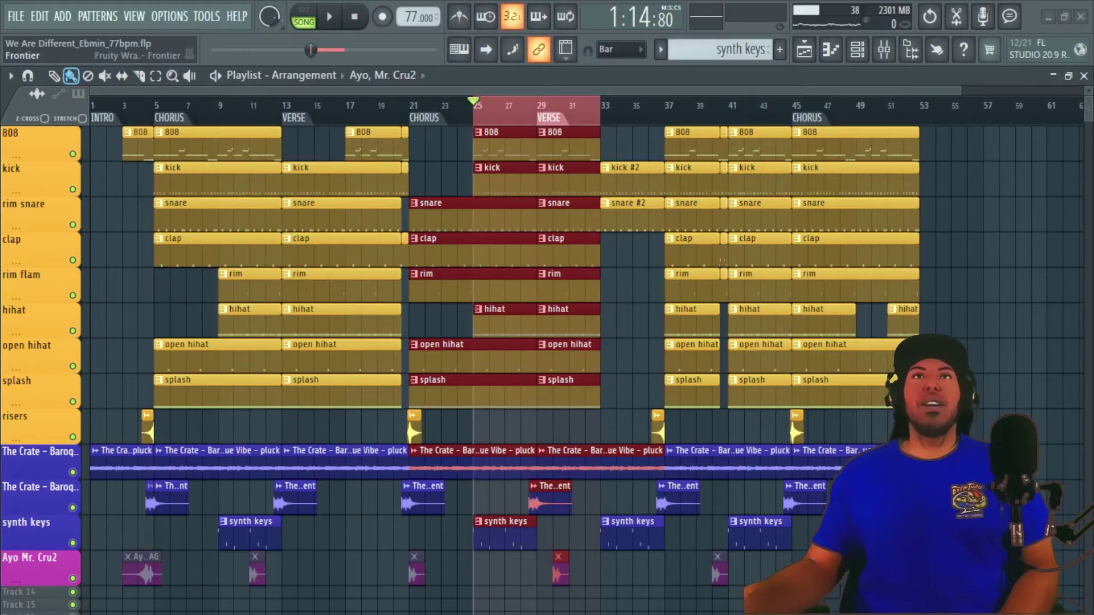
left_click(884, 50)
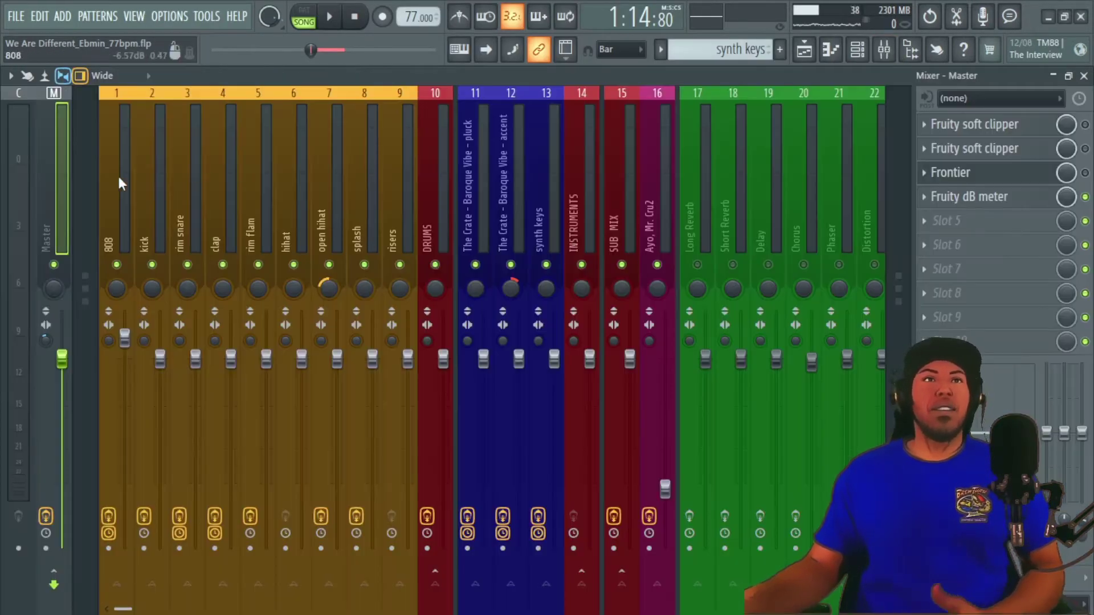
left_click(969, 172)
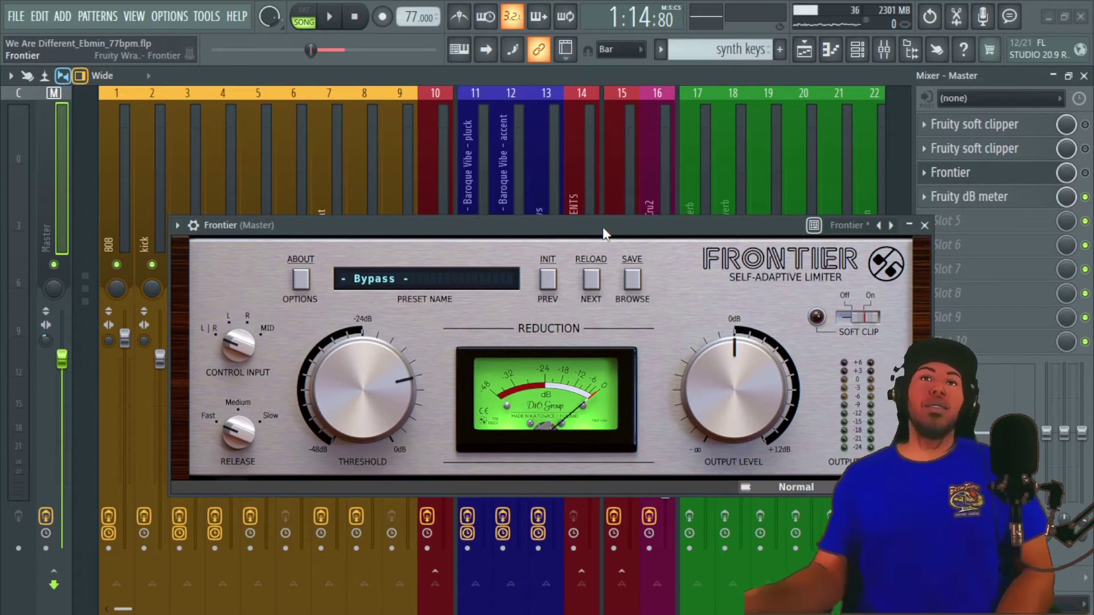
Audition Frontier's Fast, Medium and Slow release, settle on Medium, then load Default Smasher
left_click_drag(596, 224, 557, 148)
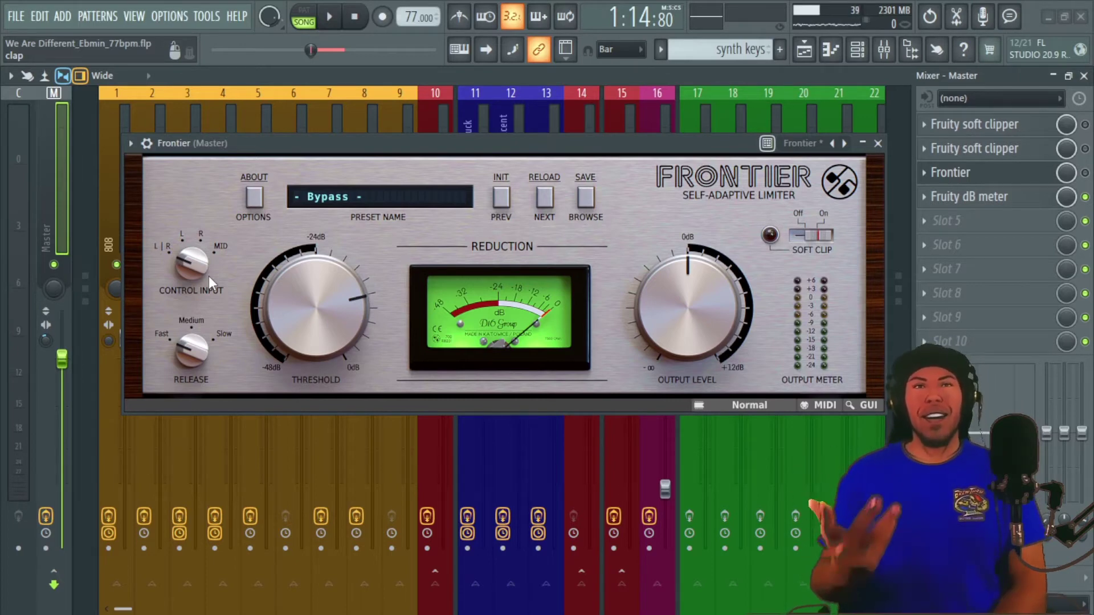
scroll(190, 354, "up", 2)
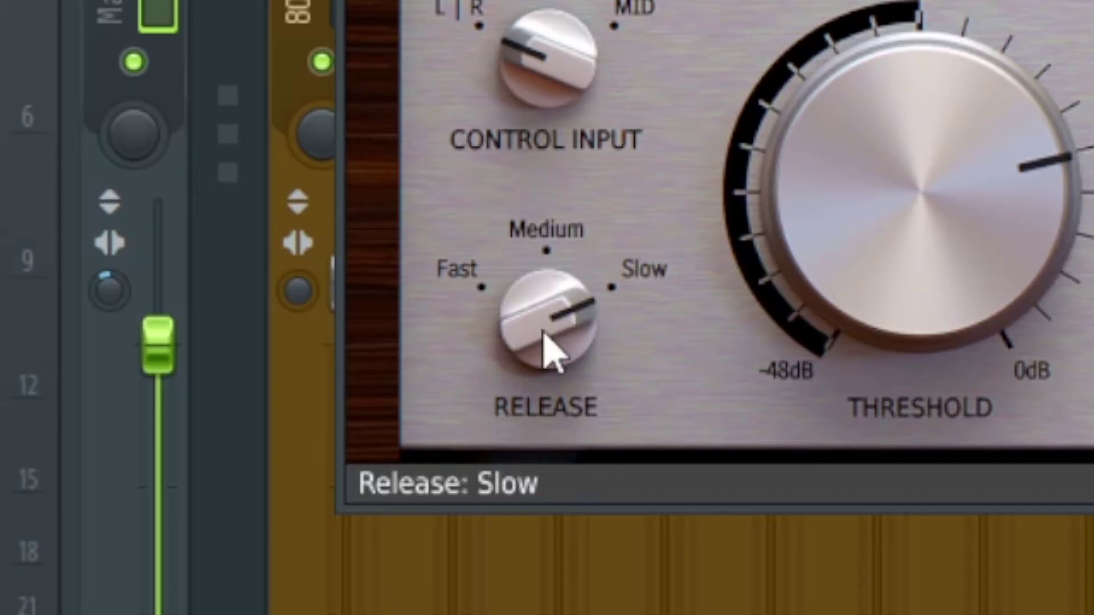
scroll(542, 335, "down", 2)
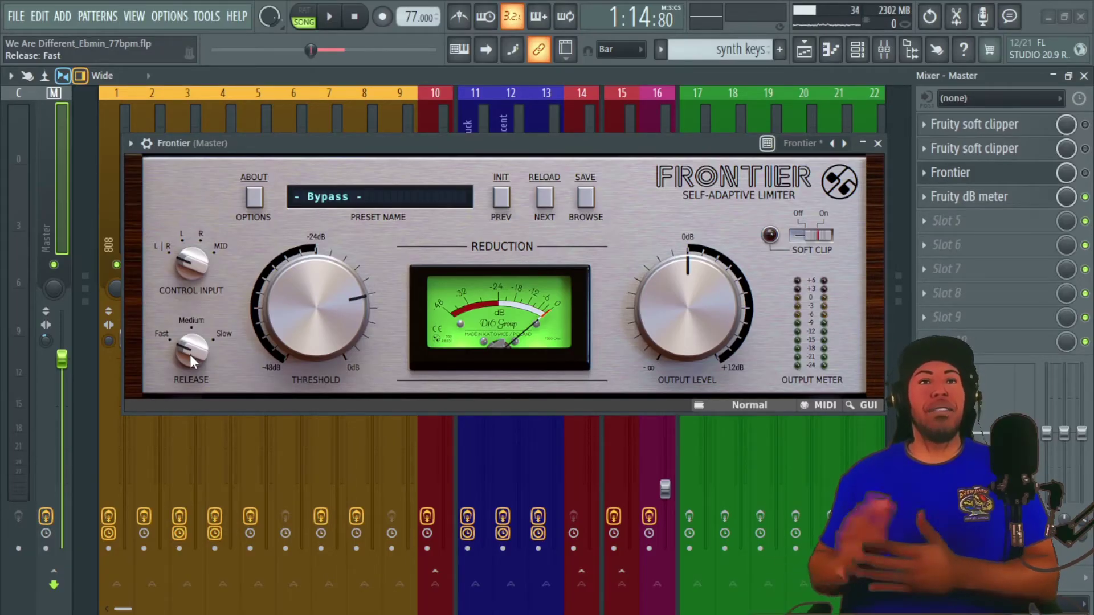
scroll(190, 354, "up", 2)
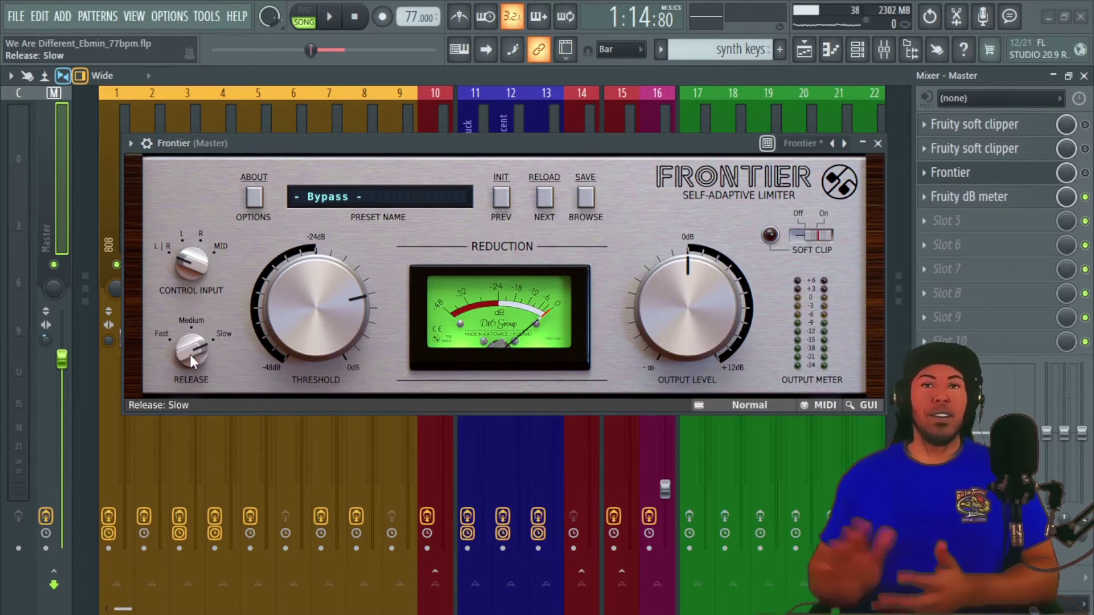
scroll(190, 355, "down", 1)
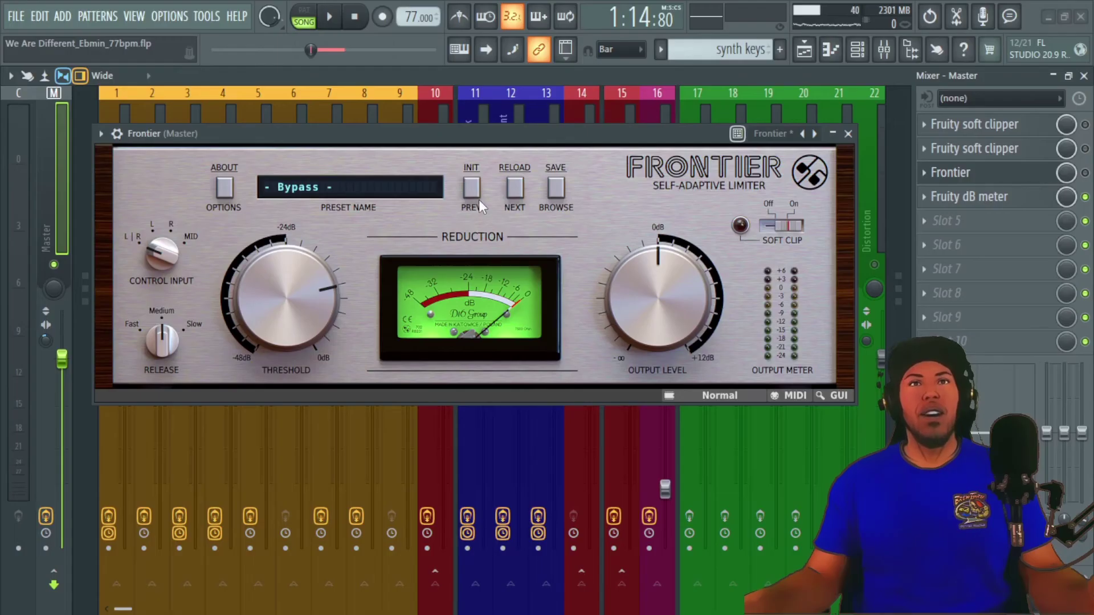
left_click(479, 199)
Try Destroyer Class with raised Output Level, Threshold and Release, then revert to Bypass and browse presets
left_click(515, 191)
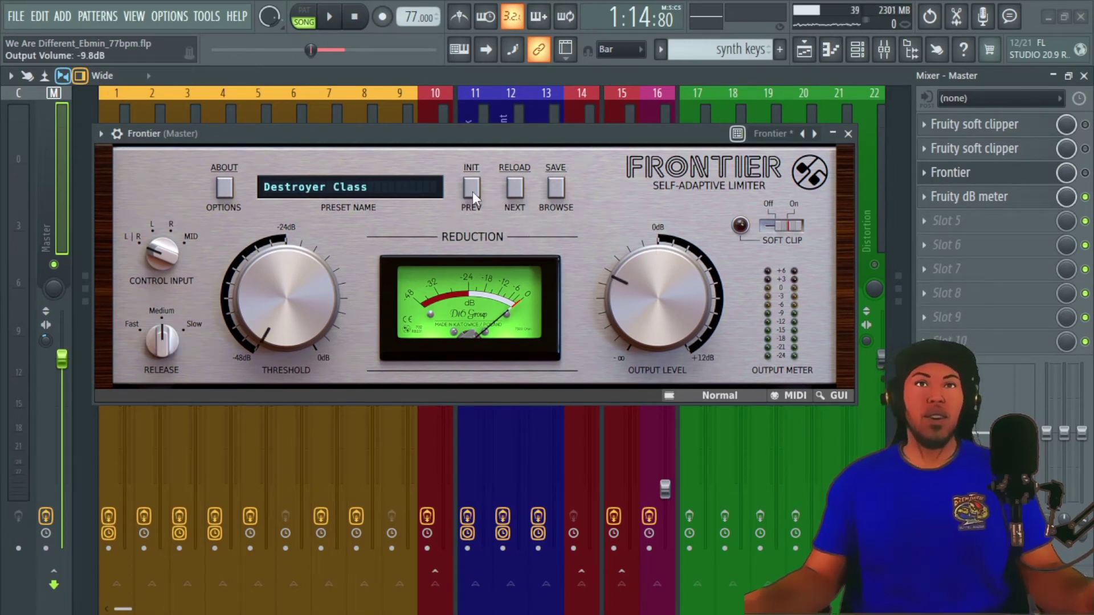
scroll(645, 312, "up", 10)
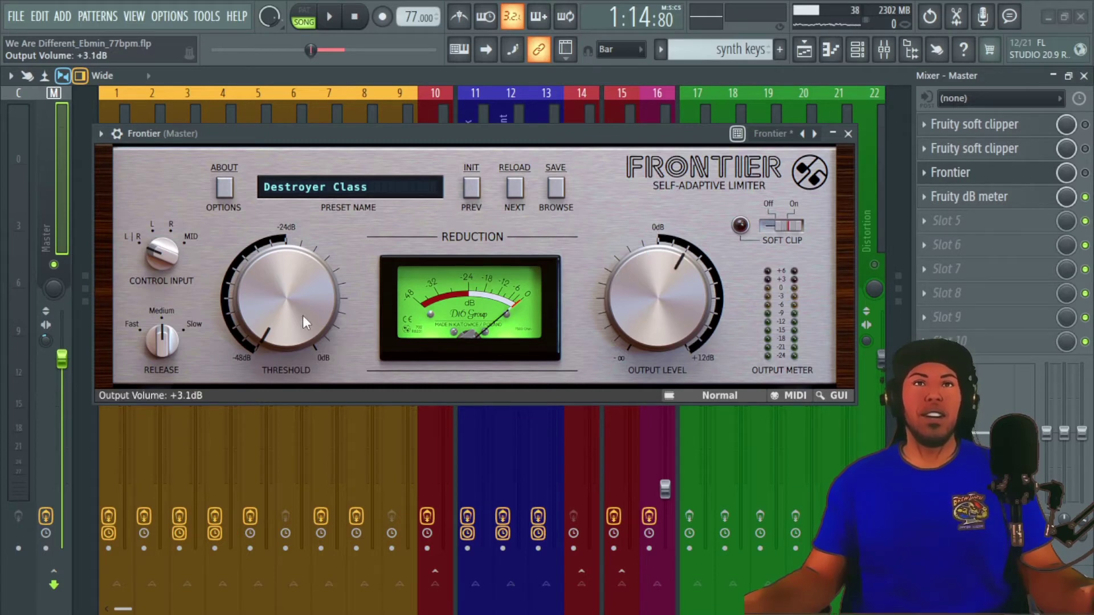
scroll(302, 316, "up", 5)
scroll(190, 338, "up", 2)
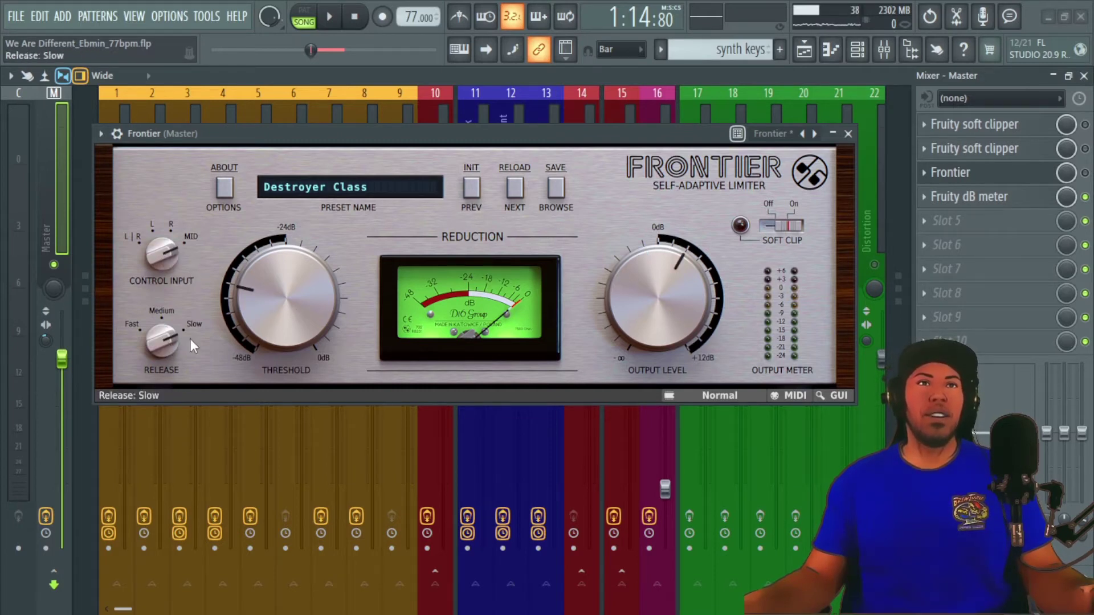
left_click(476, 190)
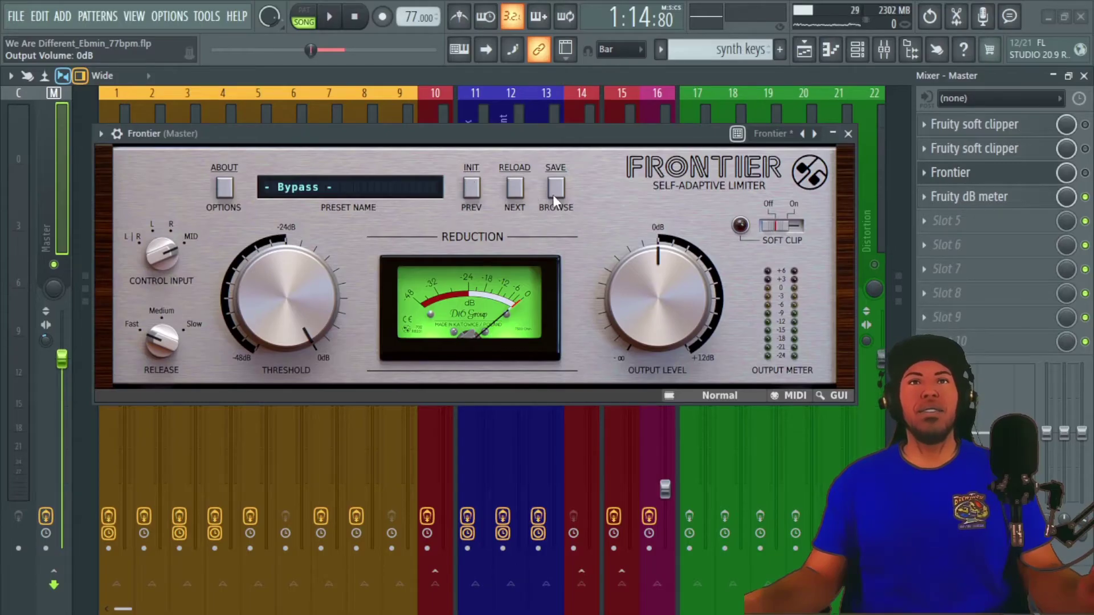
left_click(552, 191)
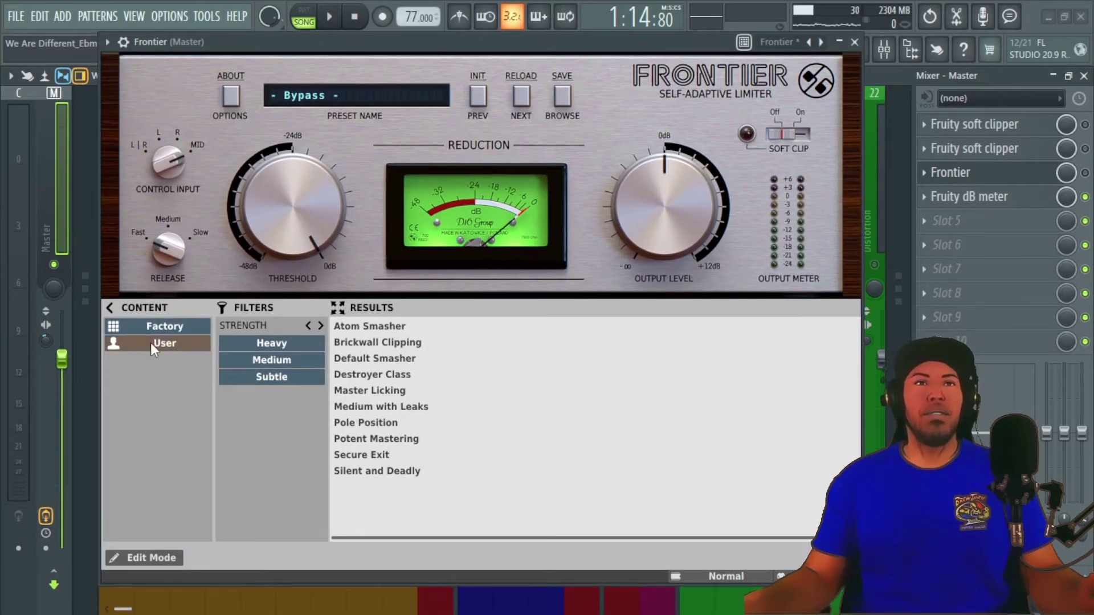
Filter the preset list by Factory, Subtle and Heavy, then clear the filters to list every preset
left_click(150, 330)
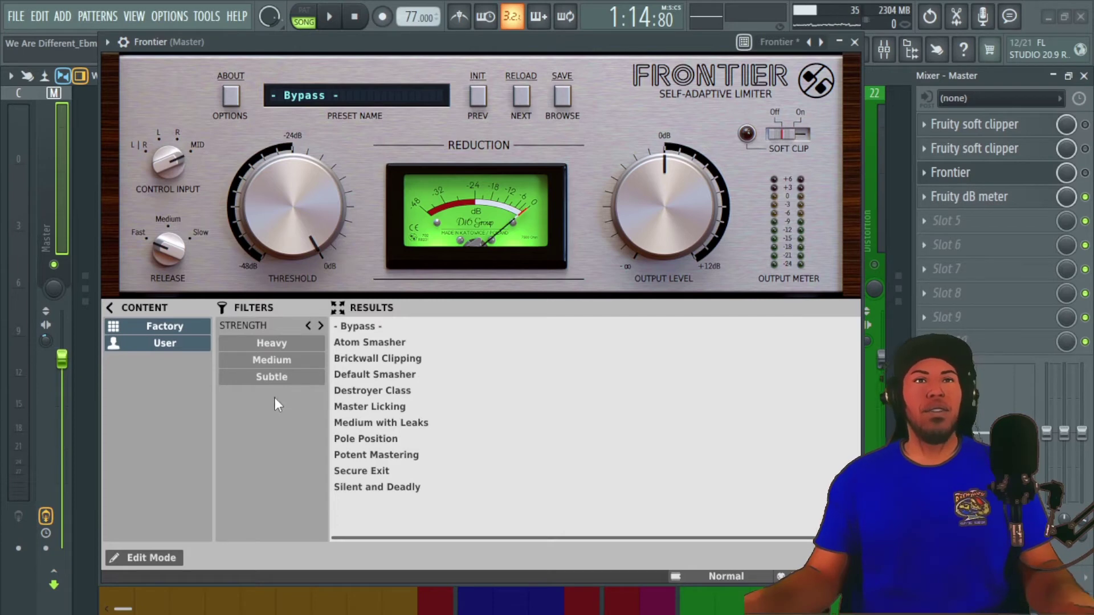
left_click(285, 376)
left_click(281, 344)
left_click(159, 341)
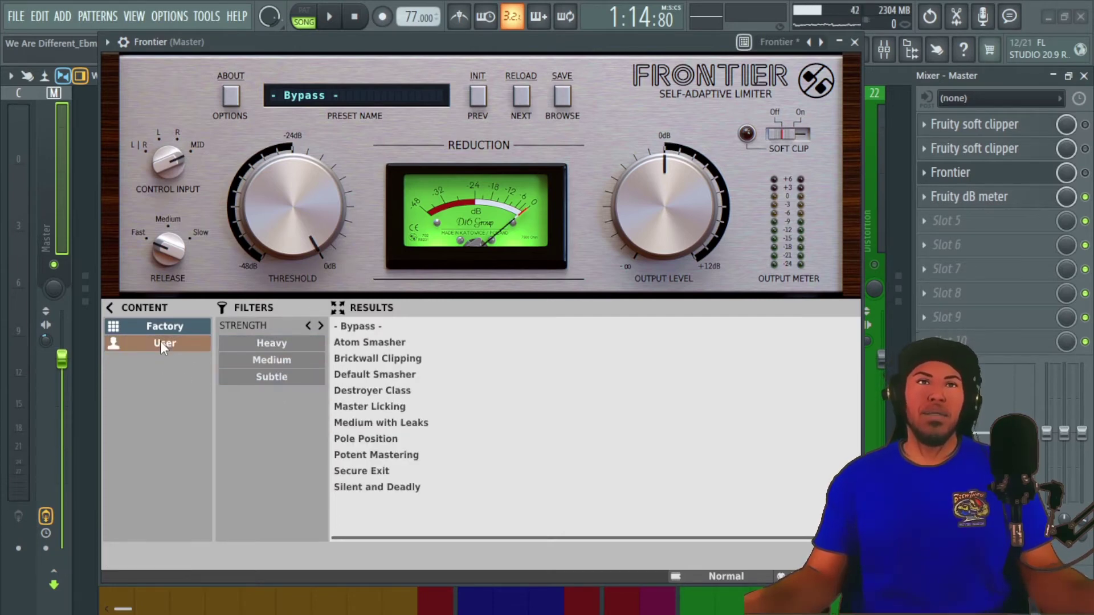
Collapse and re-expand the Content column, close the browser, and switch Soft Clip on
left_click(111, 308)
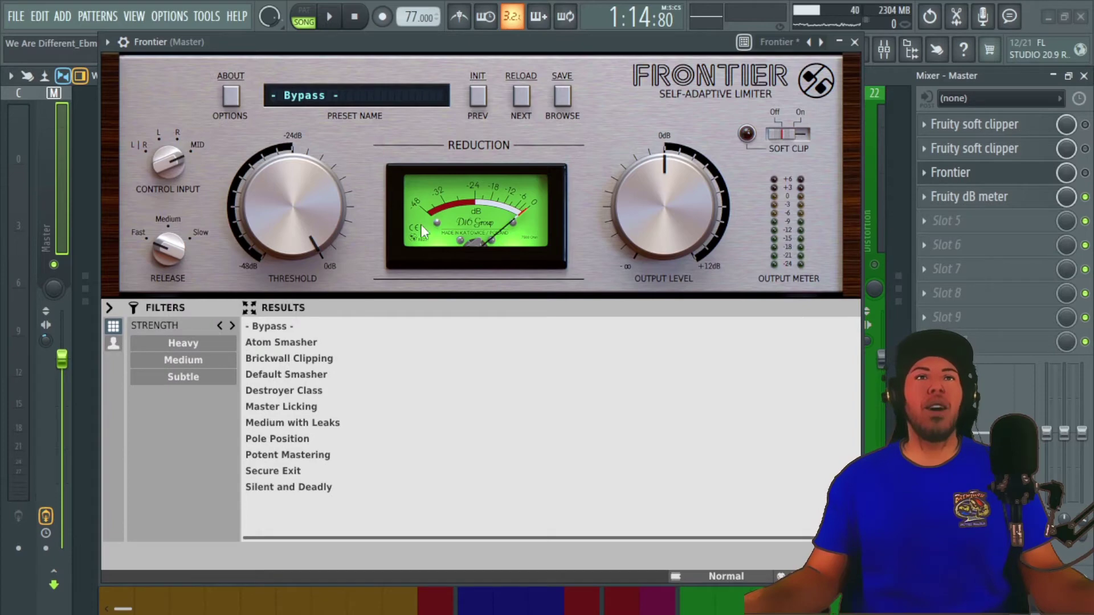
left_click(107, 307)
left_click(563, 97)
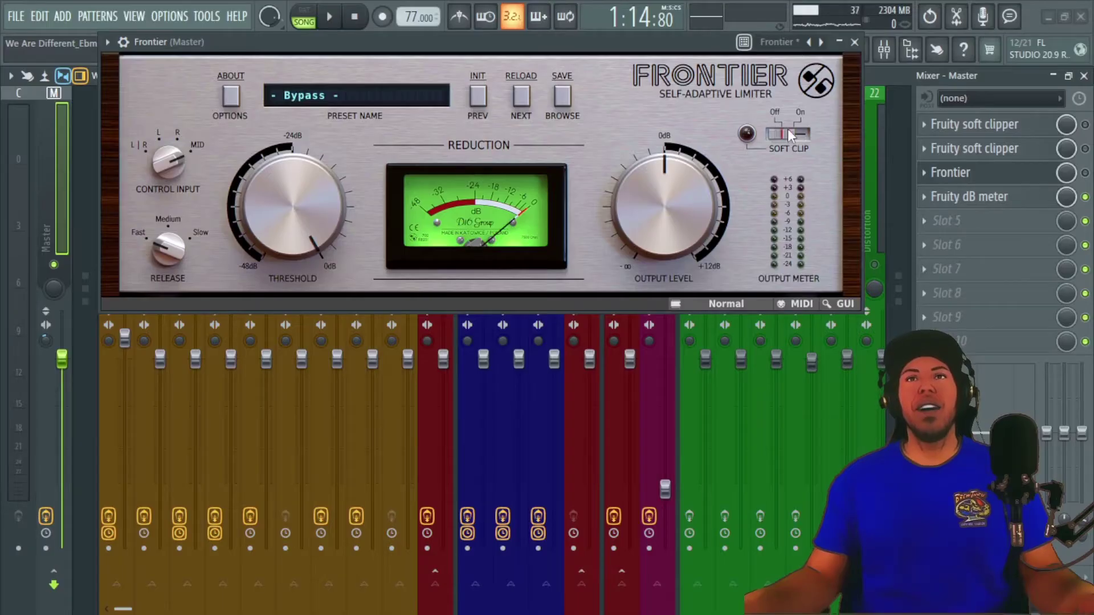
left_click(788, 132)
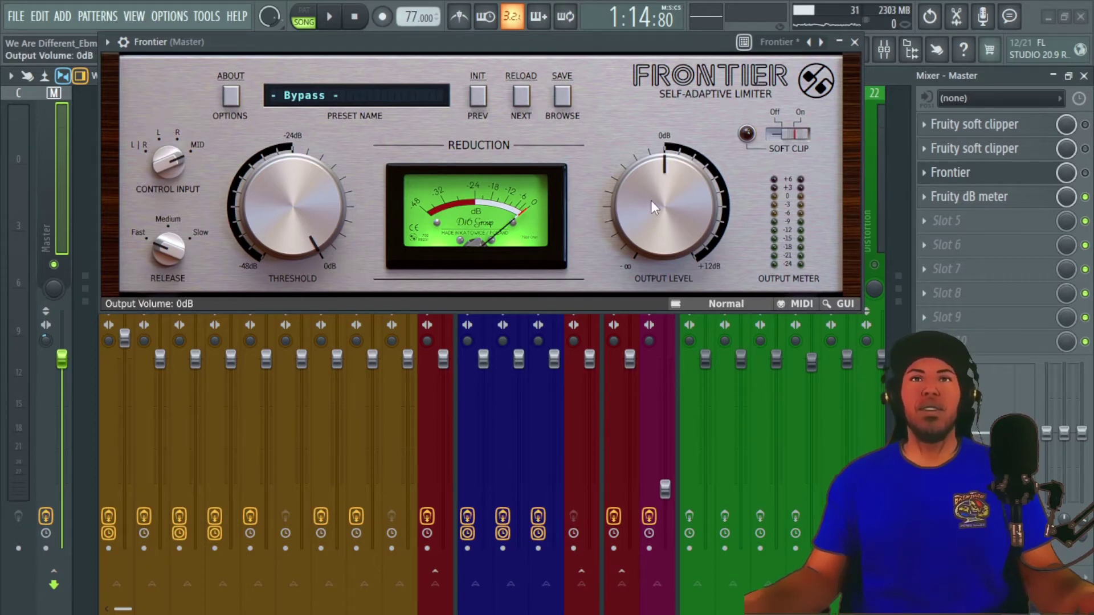
Set Frontier's Control Input to L|R and its Release to Fast
scroll(651, 200, "down", 2)
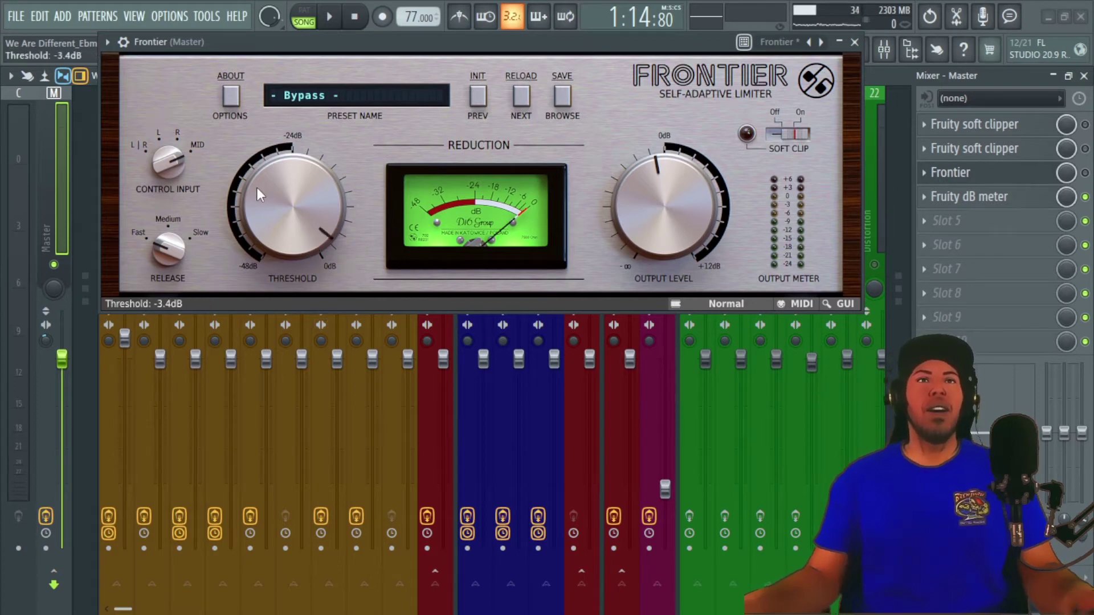
scroll(164, 166, "down", 3)
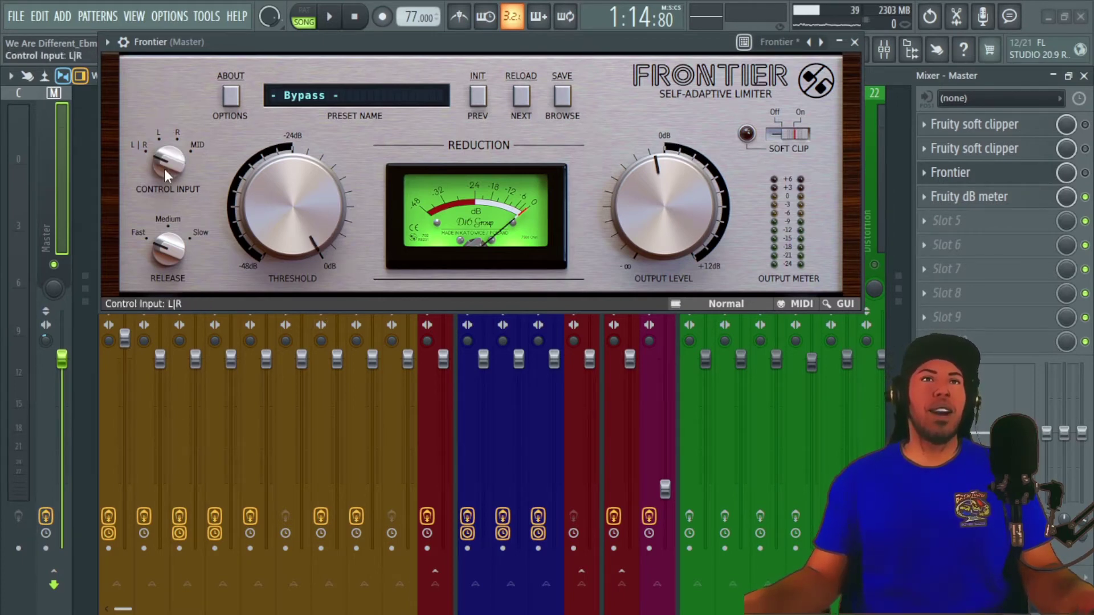
scroll(168, 250, "up", 2)
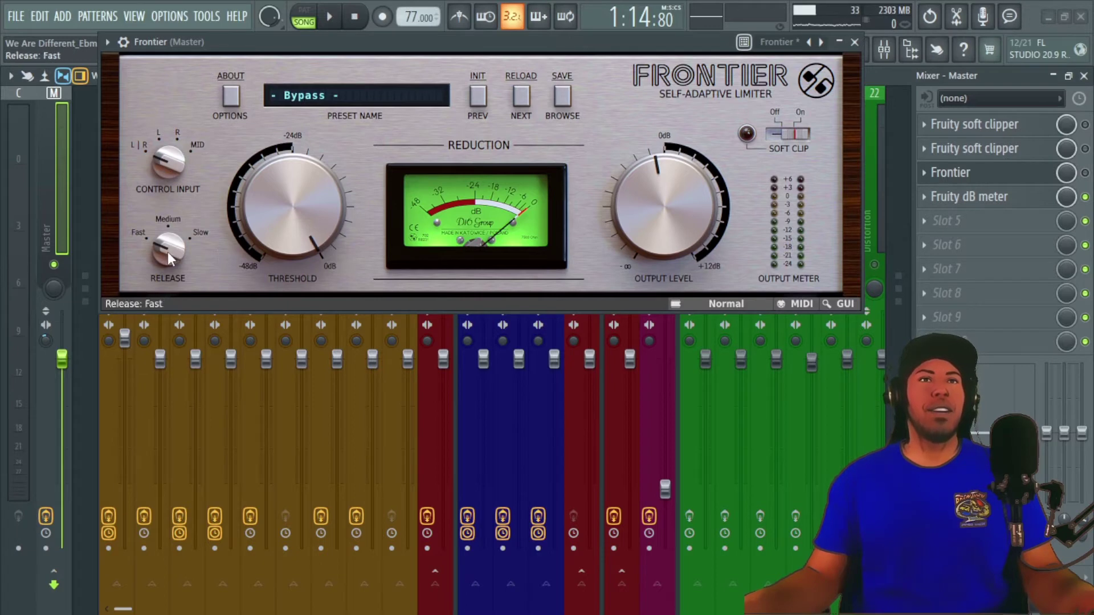
scroll(168, 252, "down", 1)
Move the limiter window to reveal the track headers and start the song playing
left_click_drag(391, 39, 430, 57)
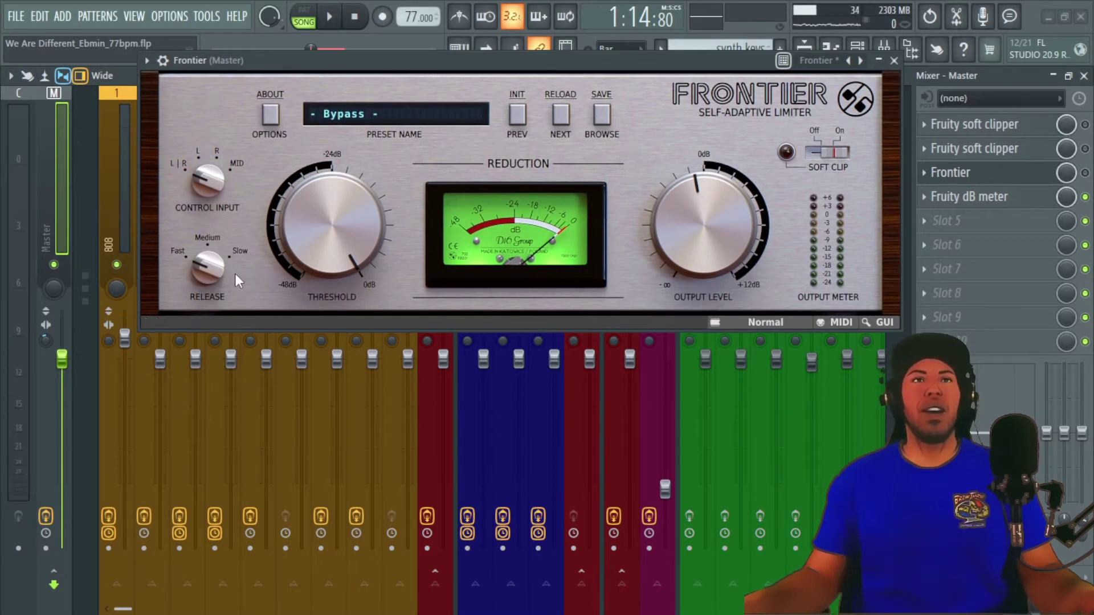
left_click_drag(494, 74, 466, 215)
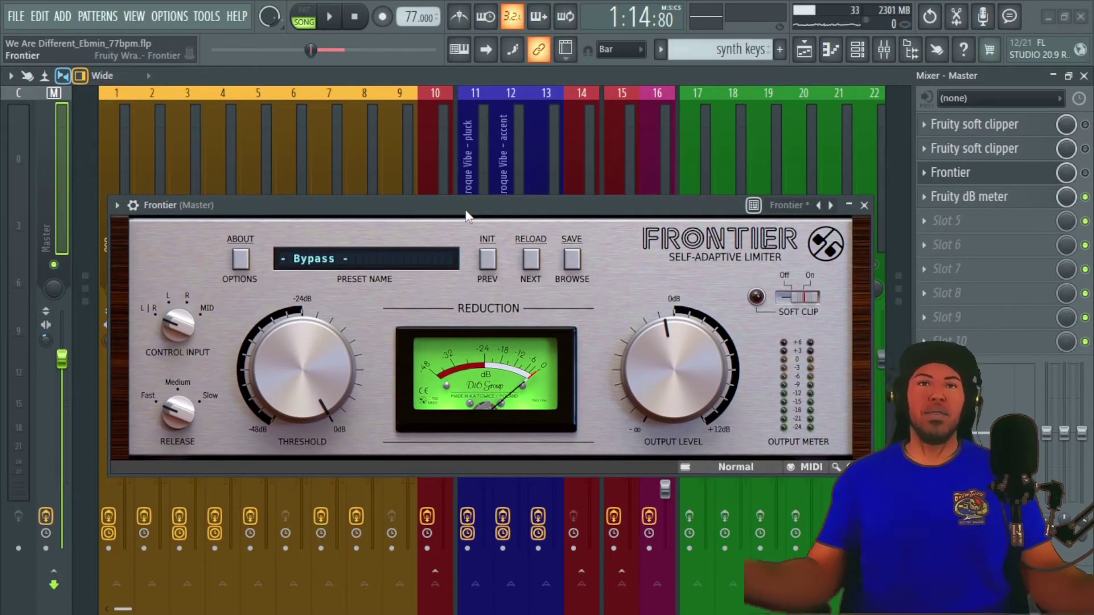
key("space")
left_click_drag(467, 215, 468, 154)
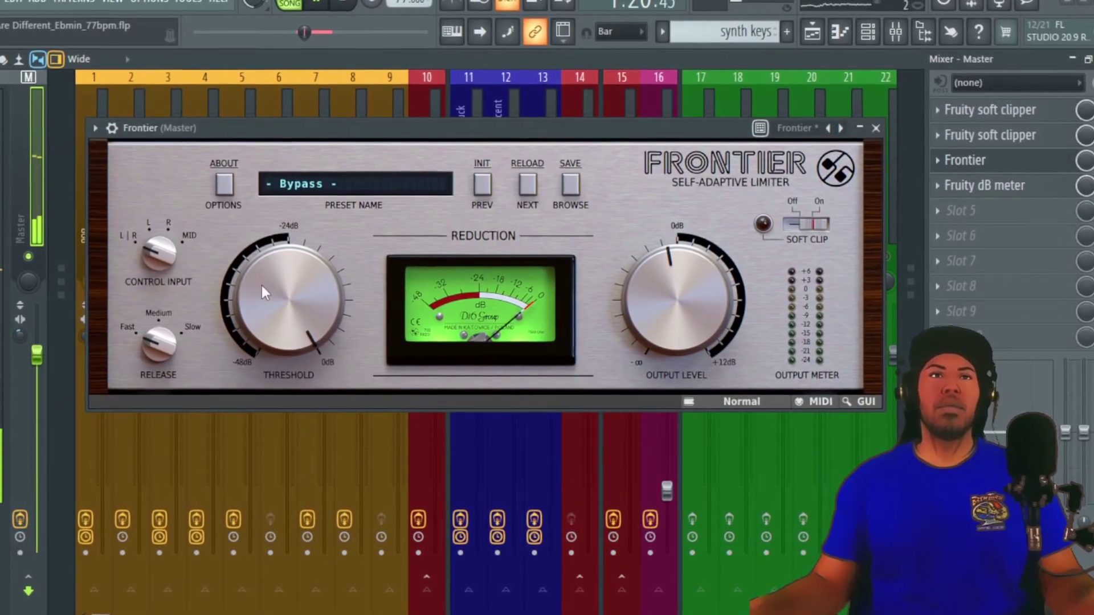
During playback, pull the Threshold down to about -13.5dB and switch Release to Slow
left_click_drag(262, 286, 292, 271)
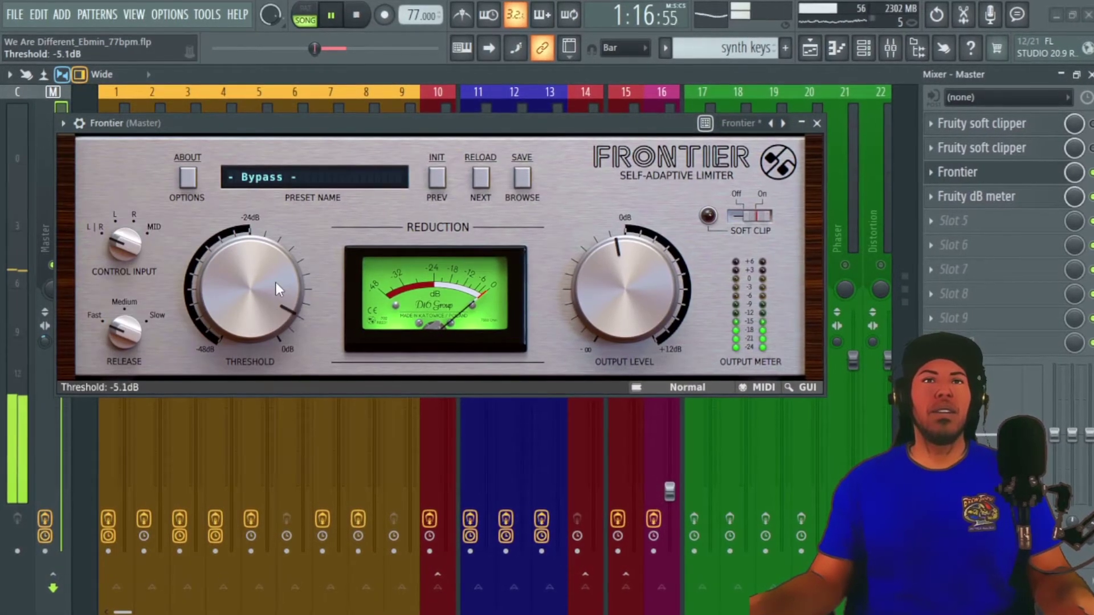
scroll(276, 283, "down", 3)
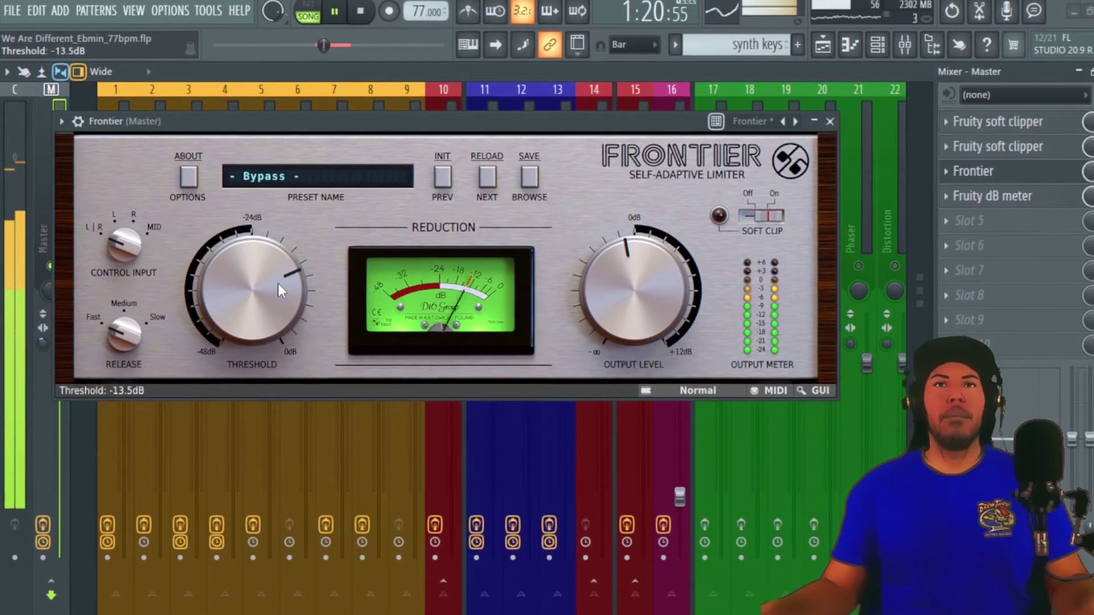
left_click_drag(279, 283, 278, 276)
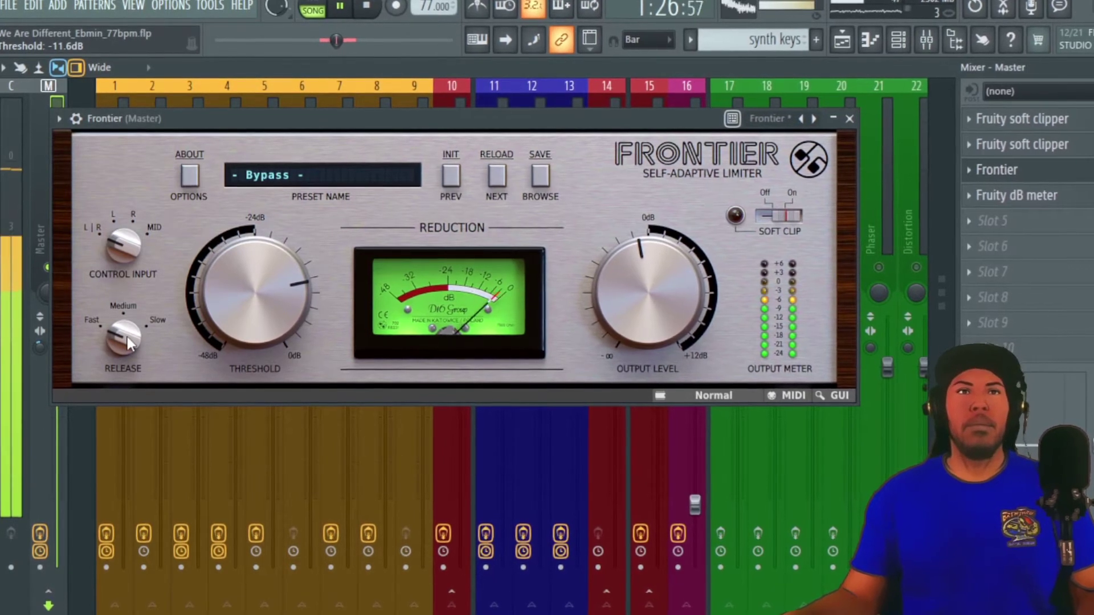
left_click_drag(128, 337, 125, 334)
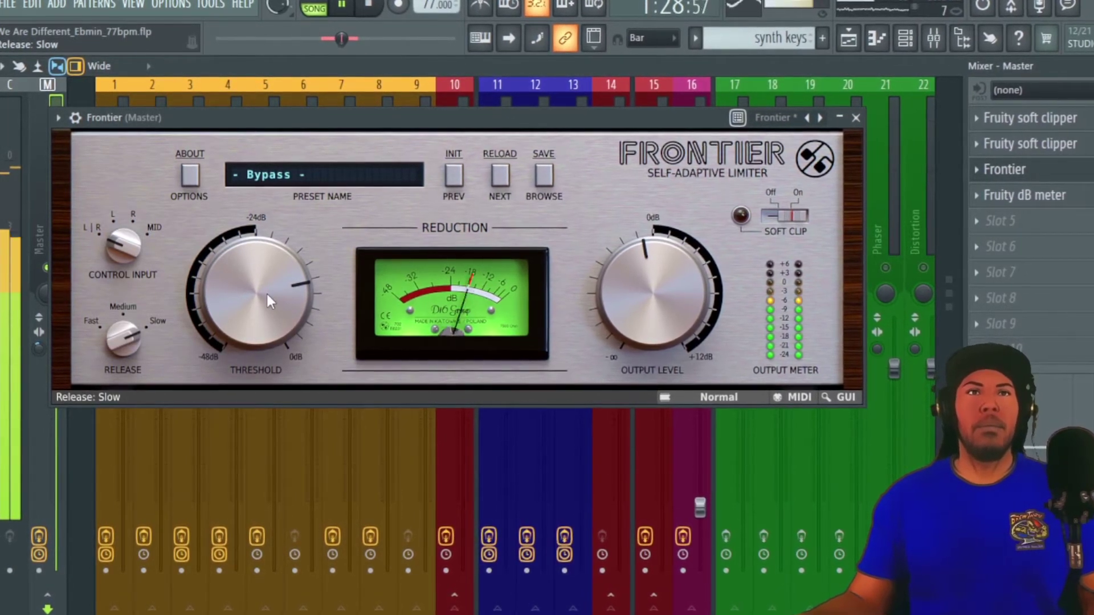
left_click_drag(268, 294, 272, 303)
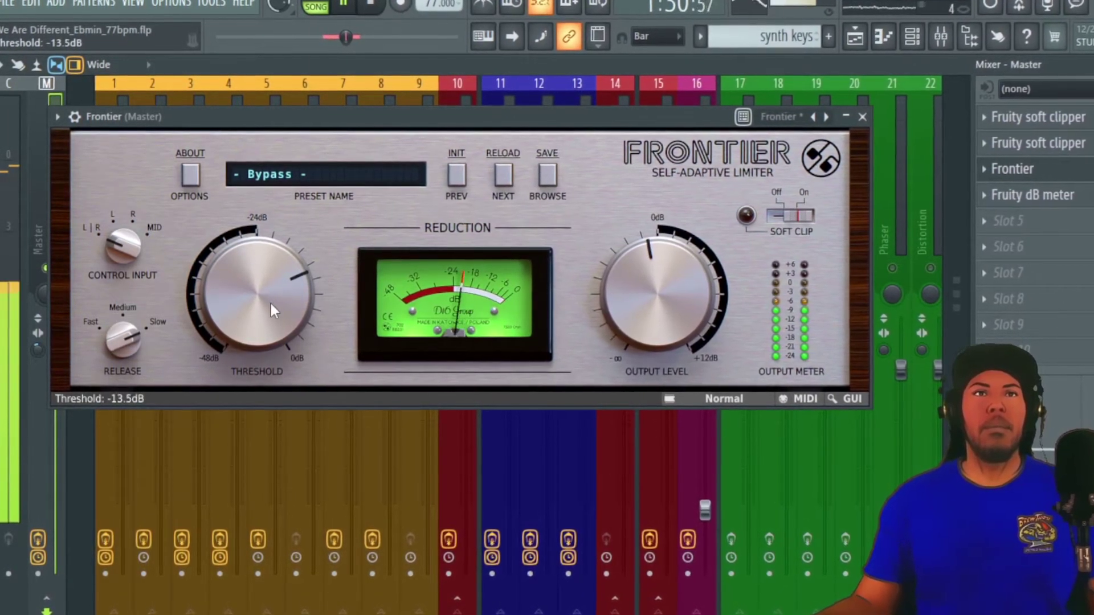
right_click(271, 303)
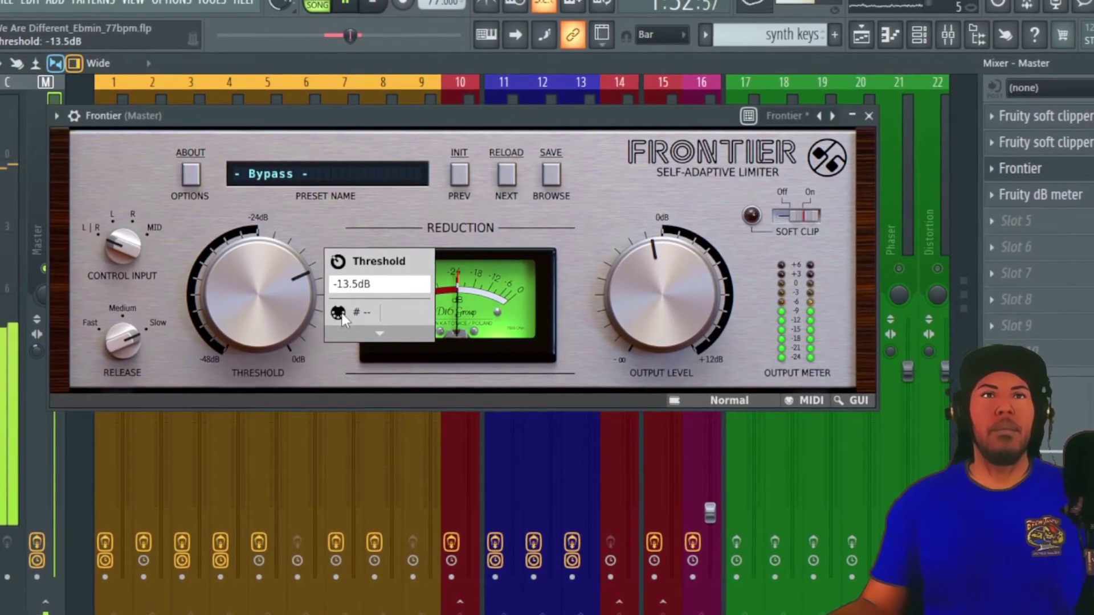
left_click(379, 333)
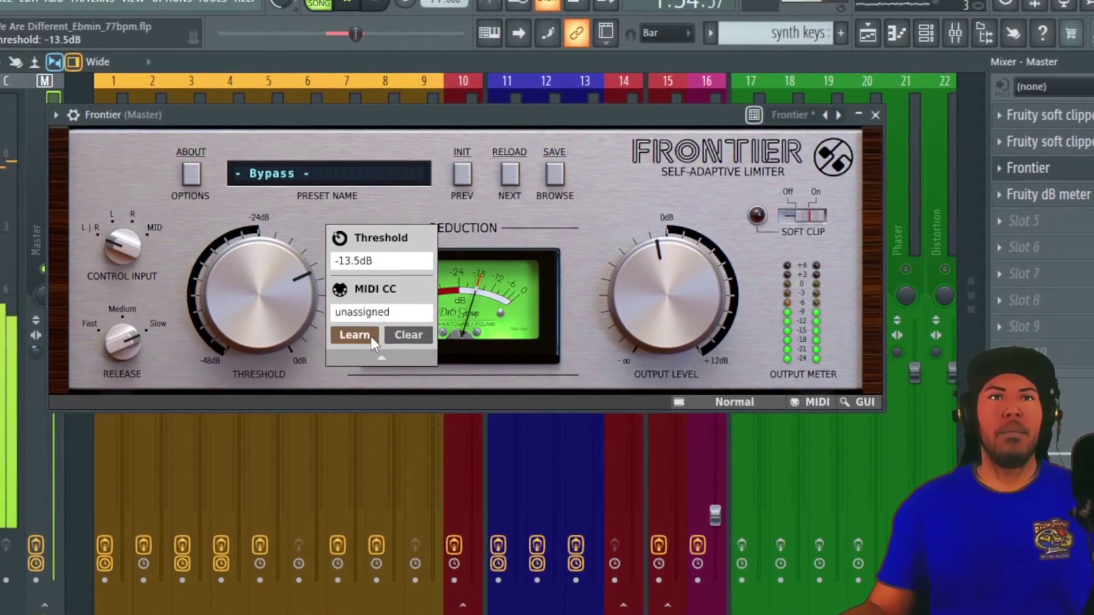
left_click(365, 336)
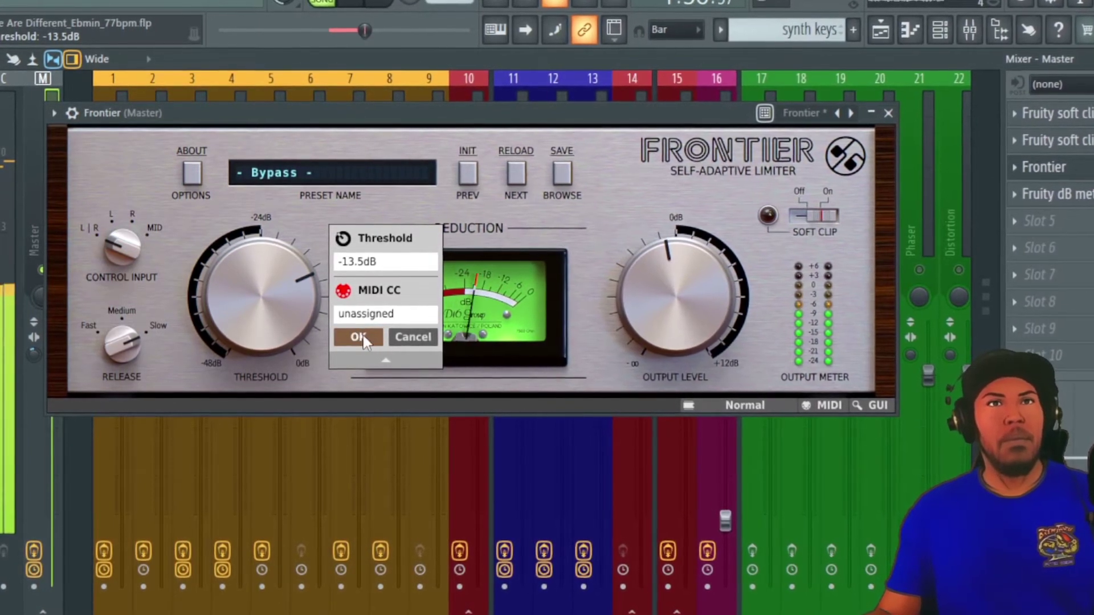
left_click(404, 341)
left_click(371, 338)
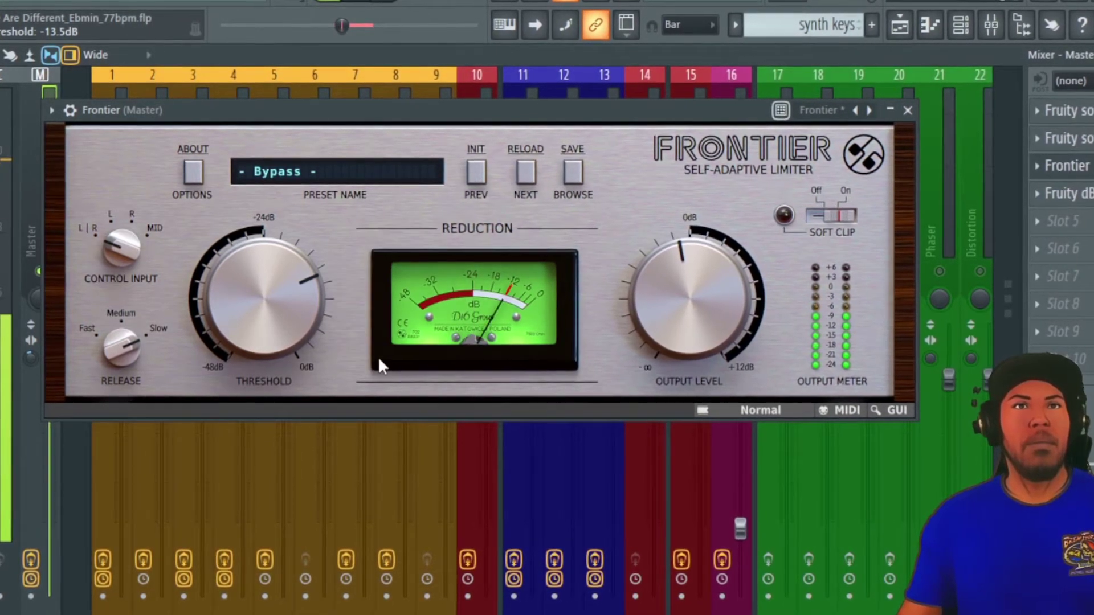
Adjust the threshold between about -15dB and -13dB, then switch soft clipping on
left_click_drag(273, 282, 292, 289)
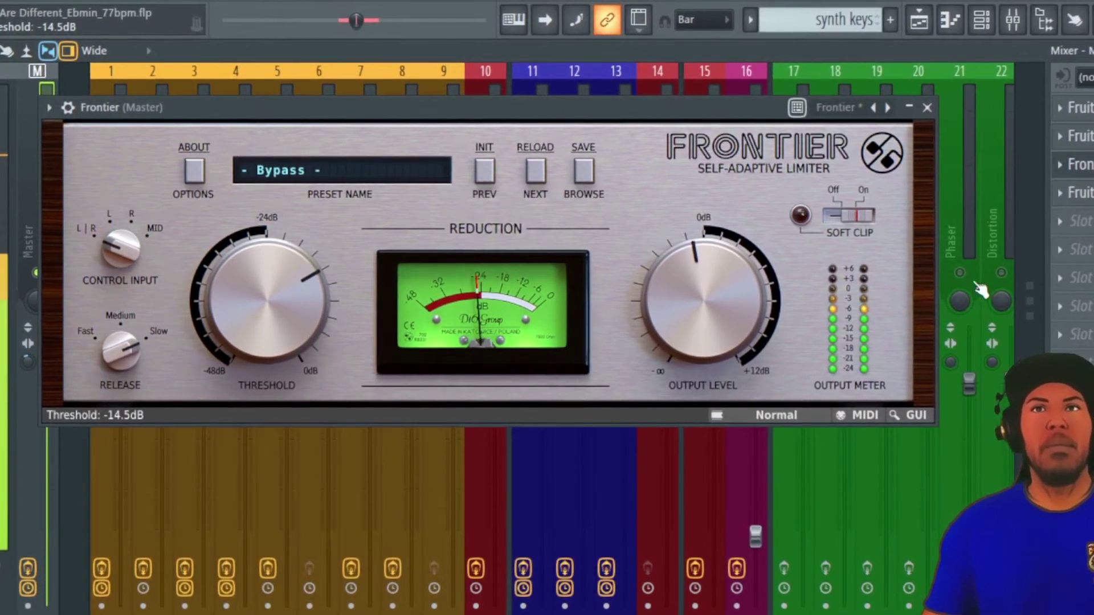
left_click_drag(277, 309, 283, 302)
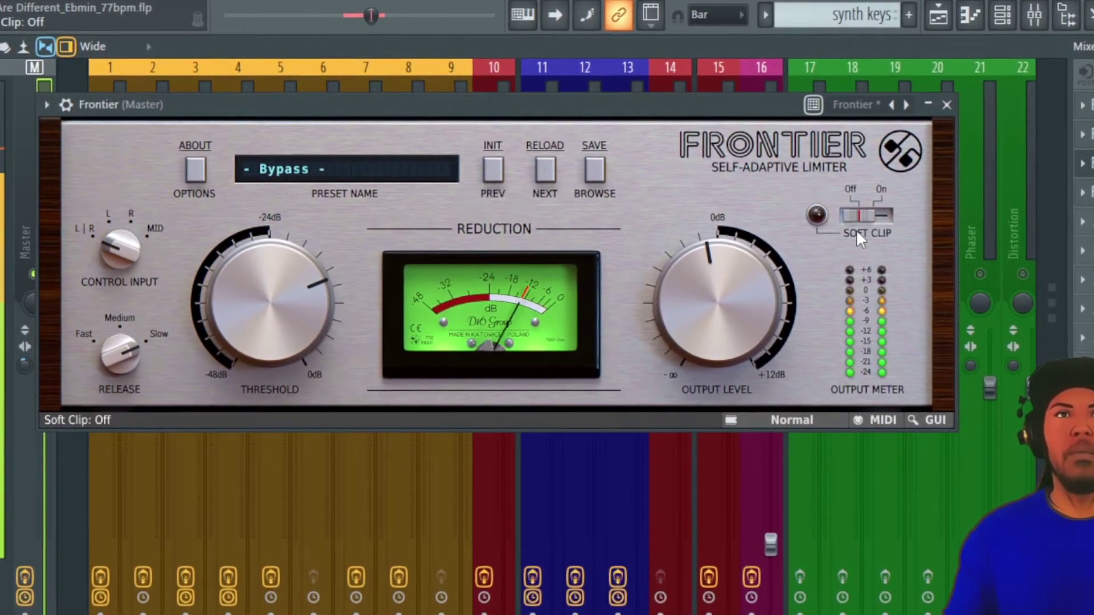
left_click(872, 225)
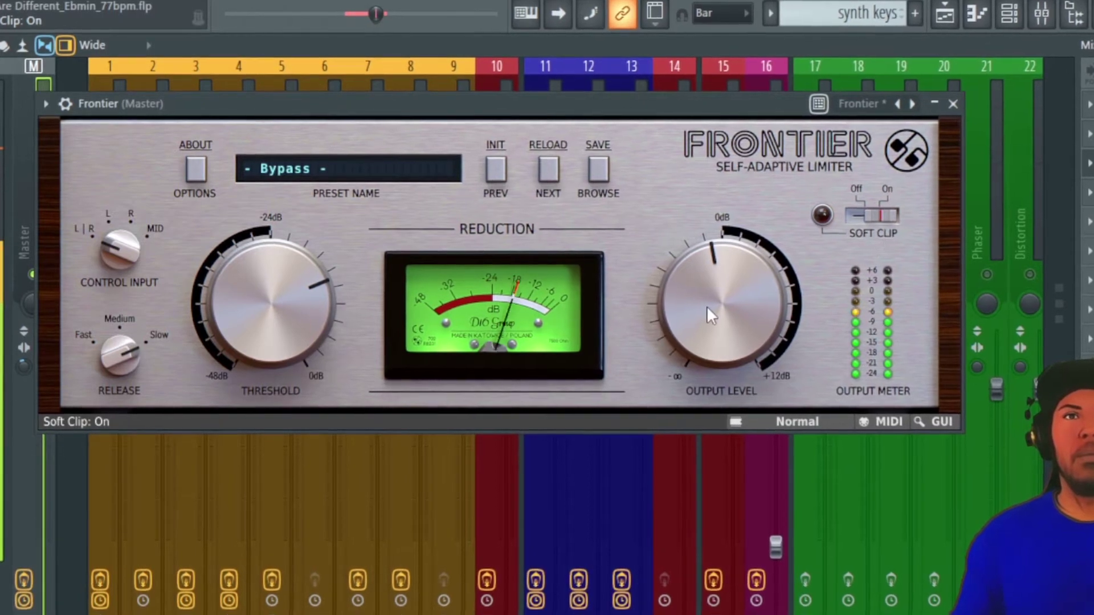
Set Output Level to 0dB, retune the threshold around -13.5dB, and switch Soft Clip off
left_click_drag(281, 297, 310, 307)
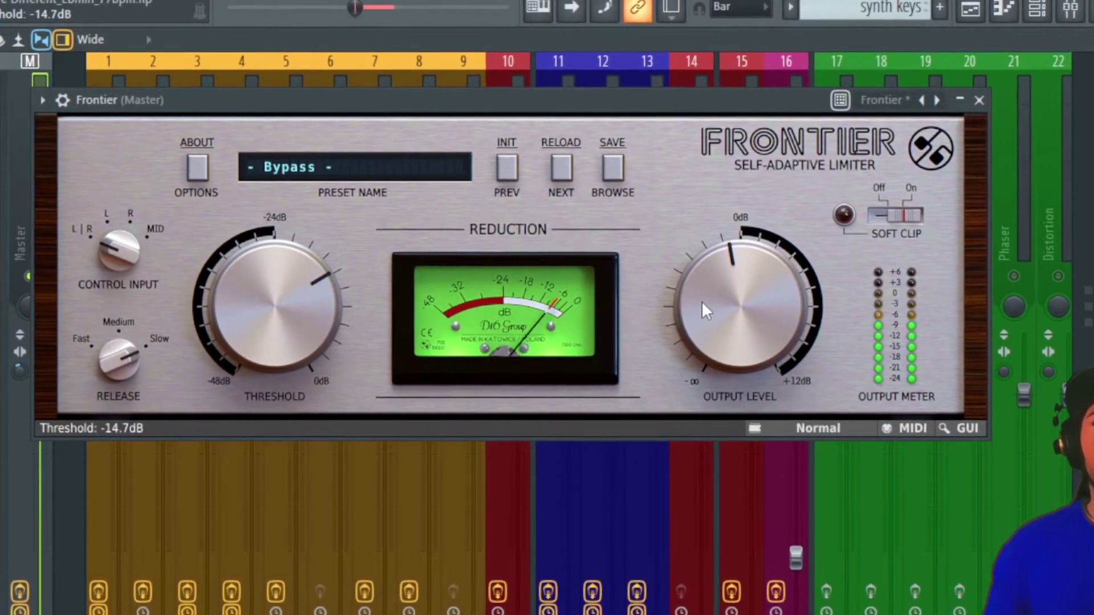
left_click_drag(702, 301, 702, 291)
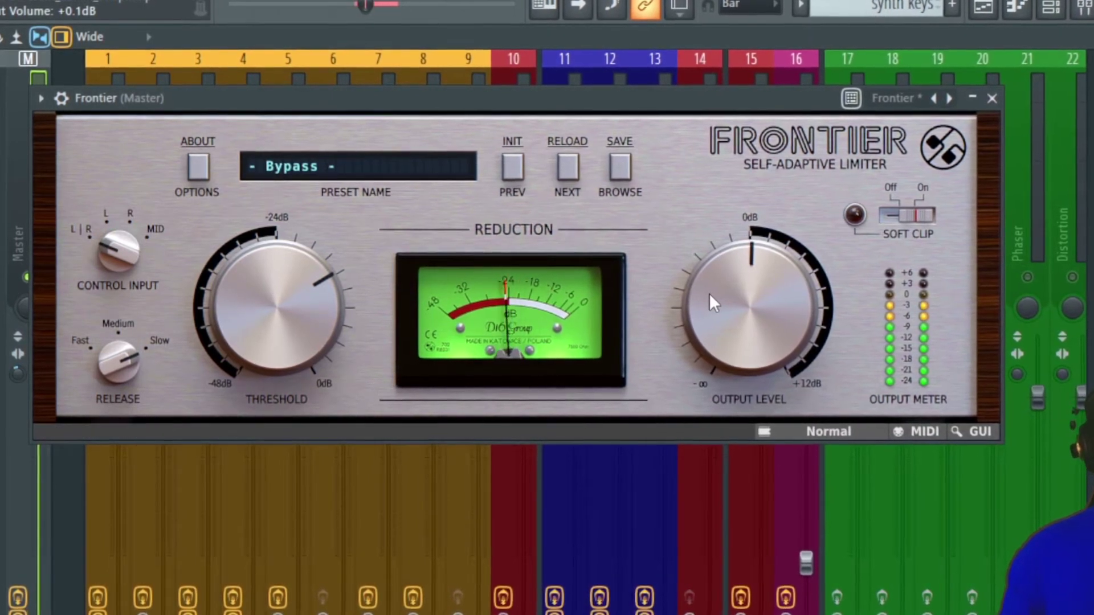
left_click_drag(707, 294, 708, 295)
left_click_drag(274, 291, 277, 285)
left_click(925, 217)
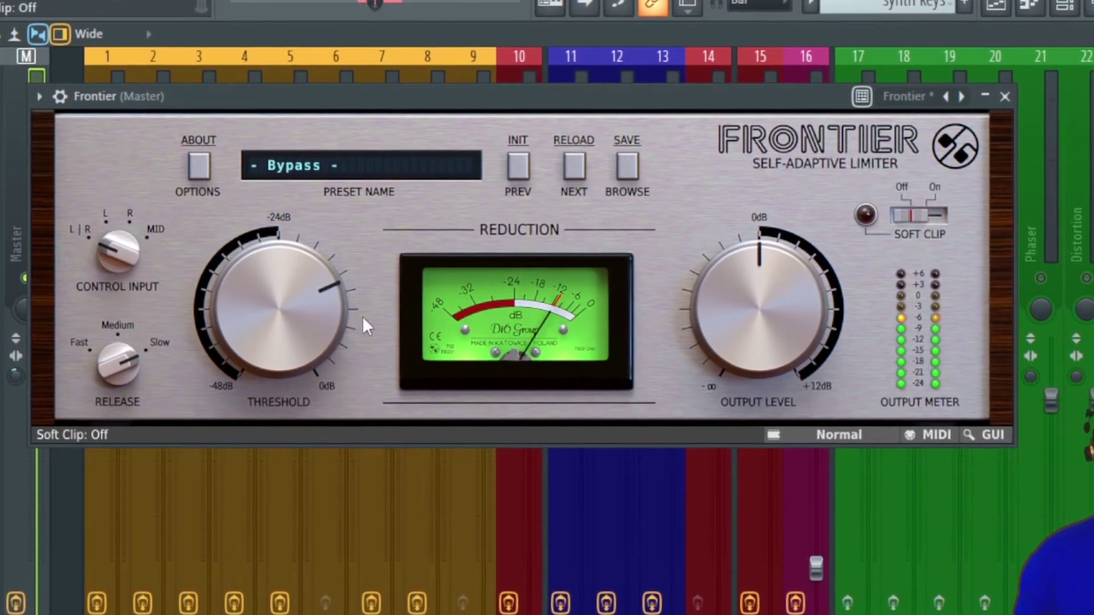
left_click_drag(347, 323, 352, 323)
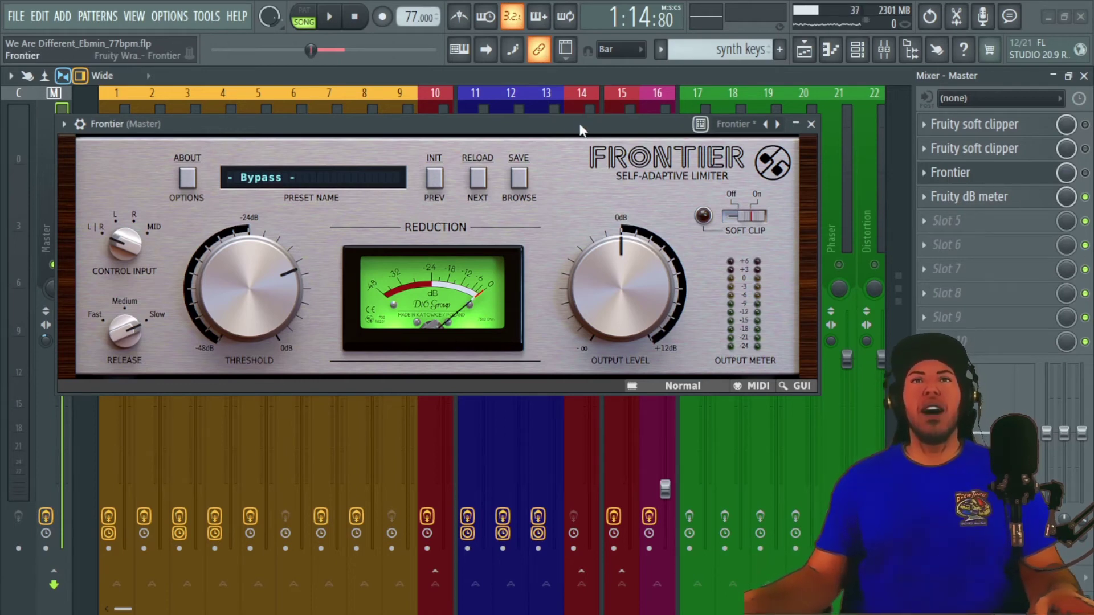
Shift the Frontier window left and restart song playback
left_click_drag(578, 126, 534, 103)
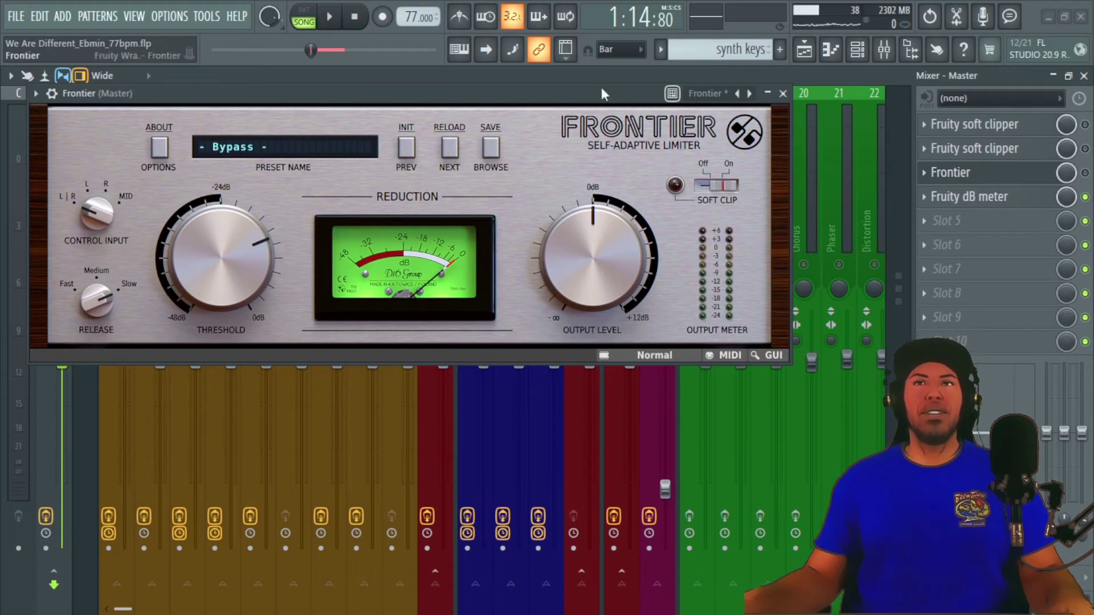
left_click_drag(576, 105, 551, 118)
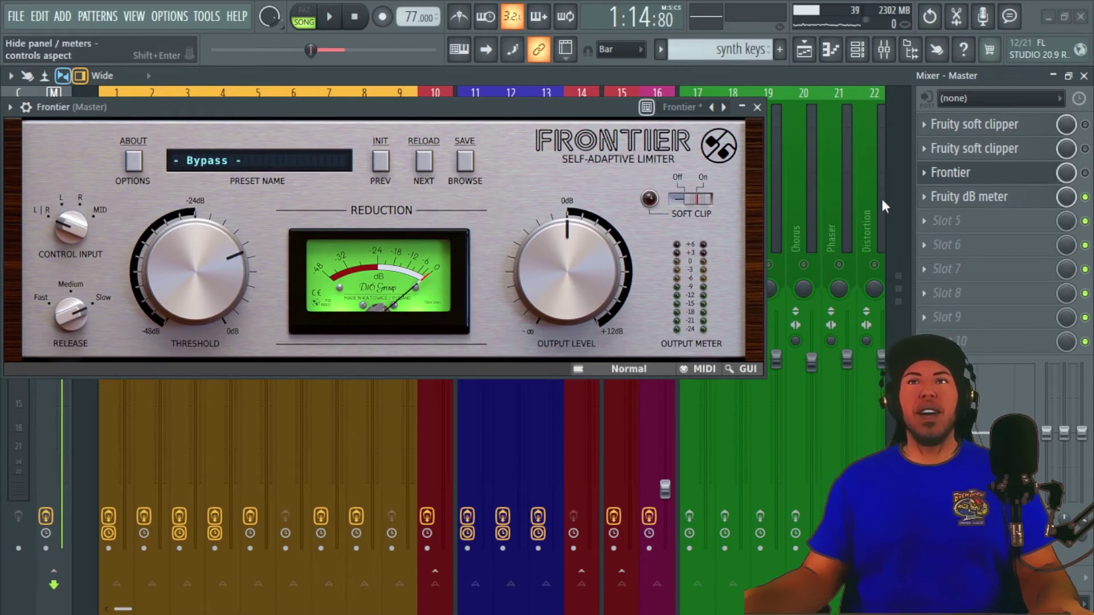
key("space")
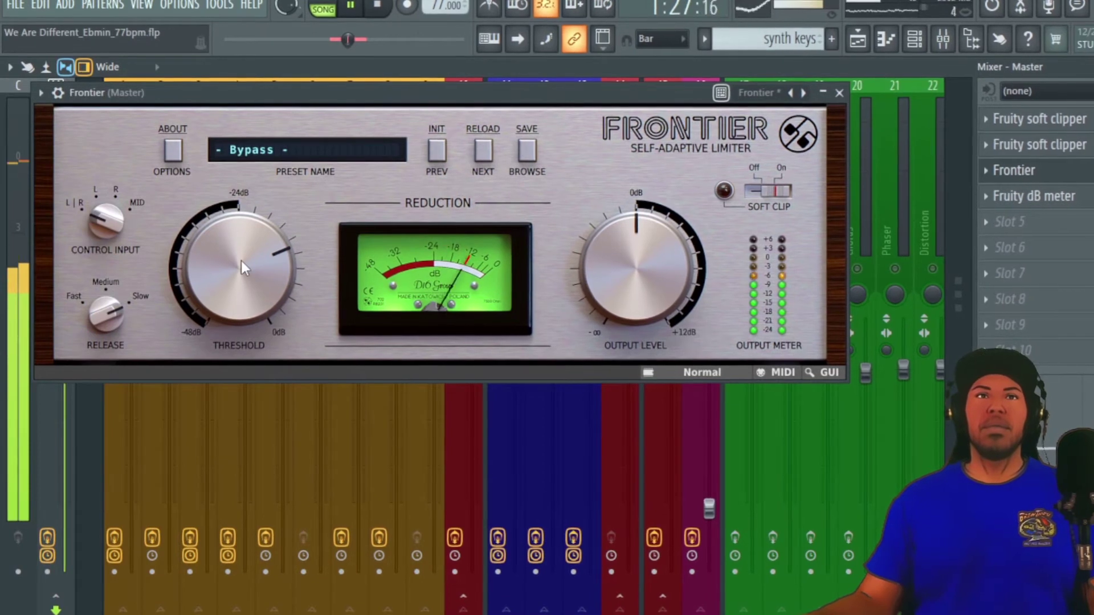
mouse_move(242, 263)
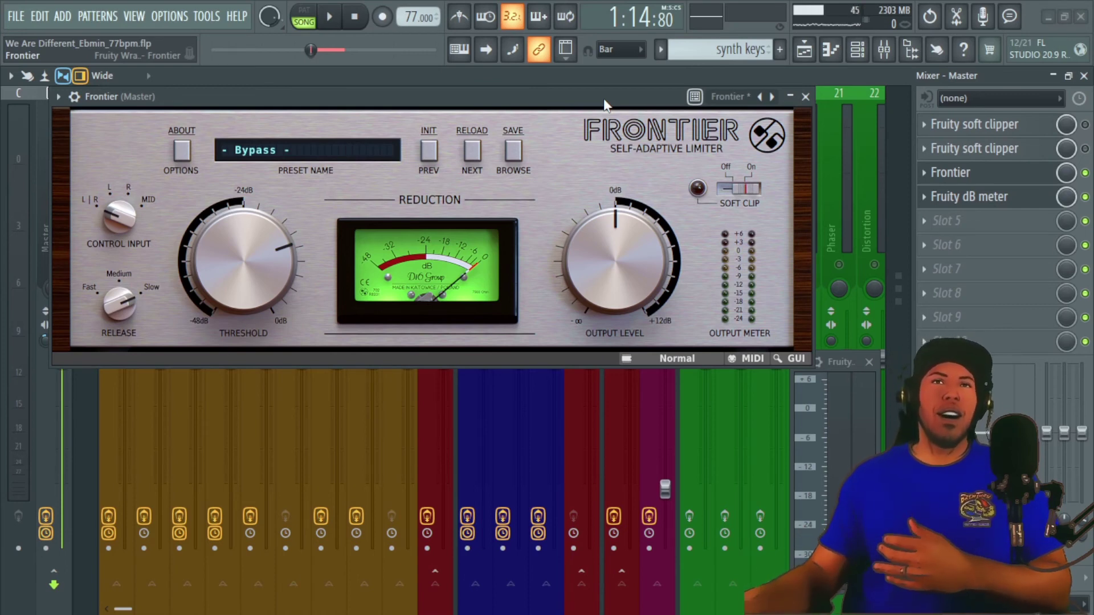
Move the Frontier window right so the master strip is visible
left_click_drag(605, 104, 630, 105)
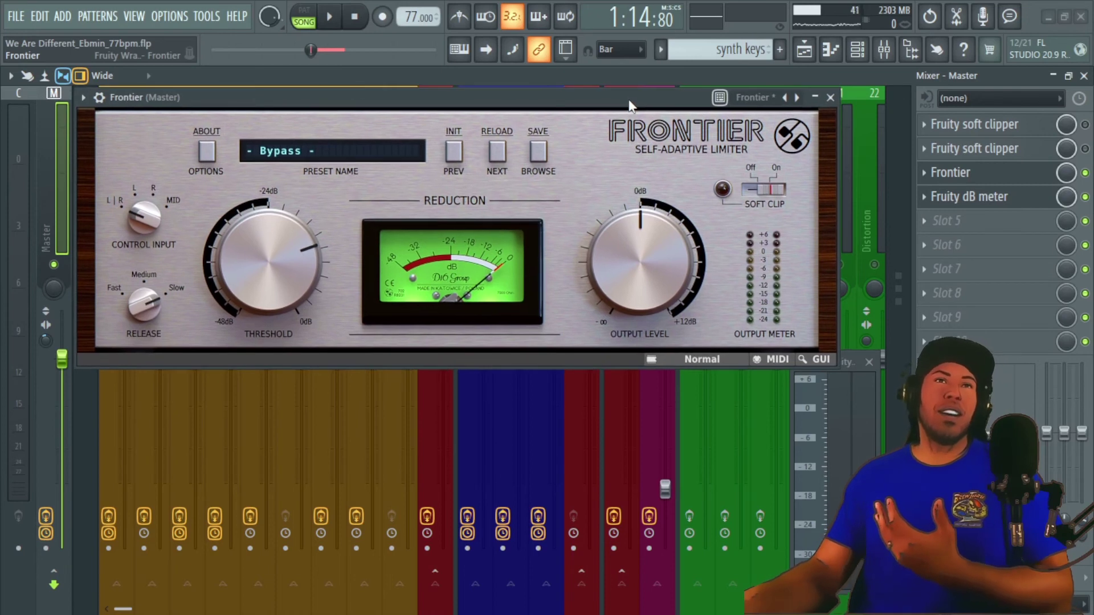